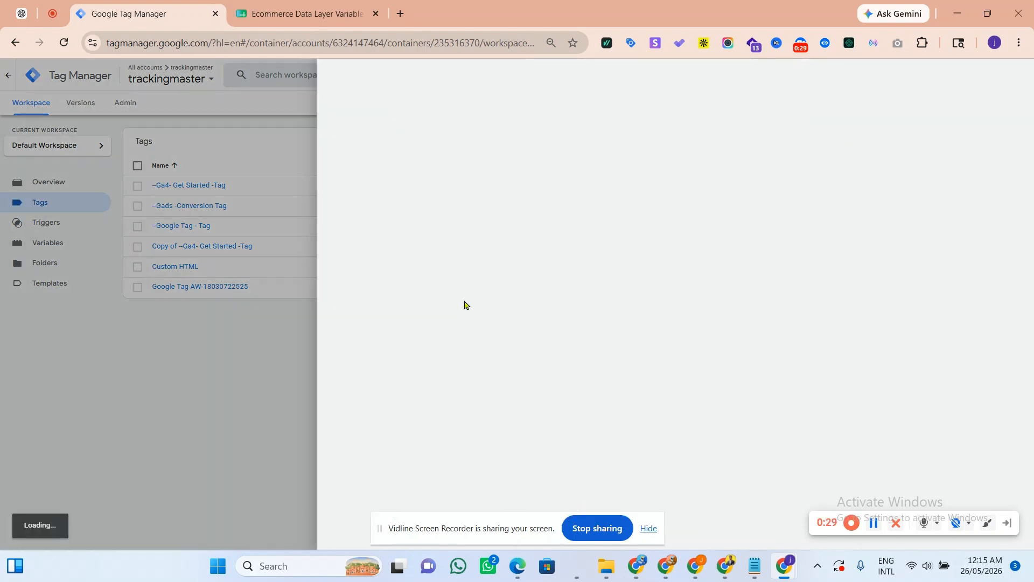
# Step: Choose Google Ads User-provided Data Event as the type of the new tag
pyautogui.click(717, 187)
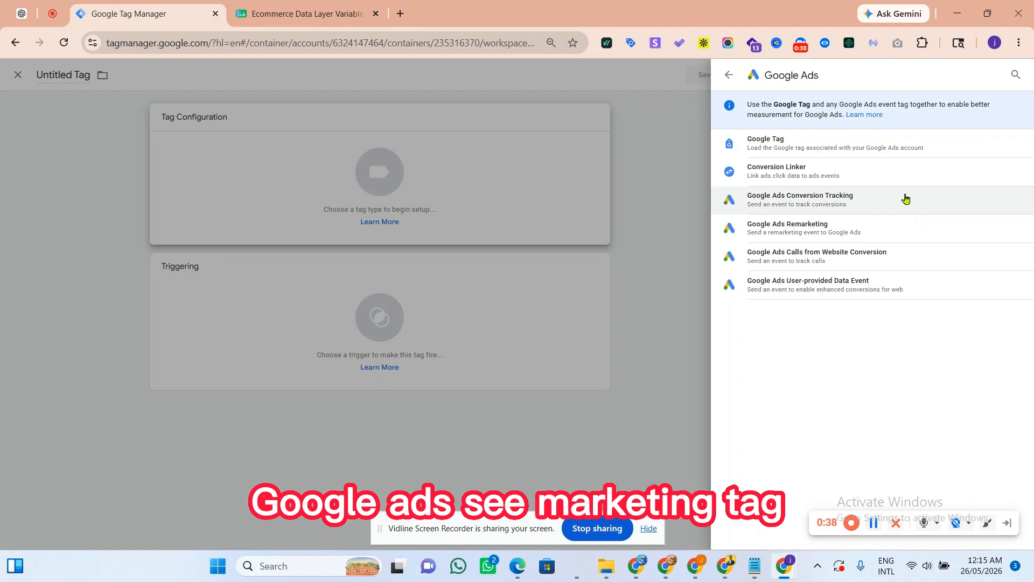
pyautogui.click(861, 277)
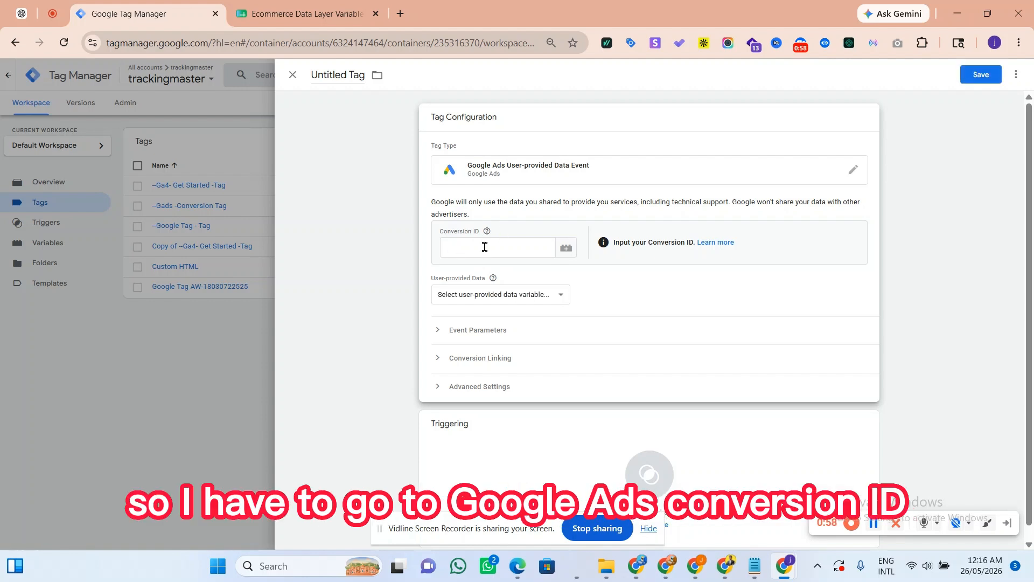
pyautogui.click(943, 502)
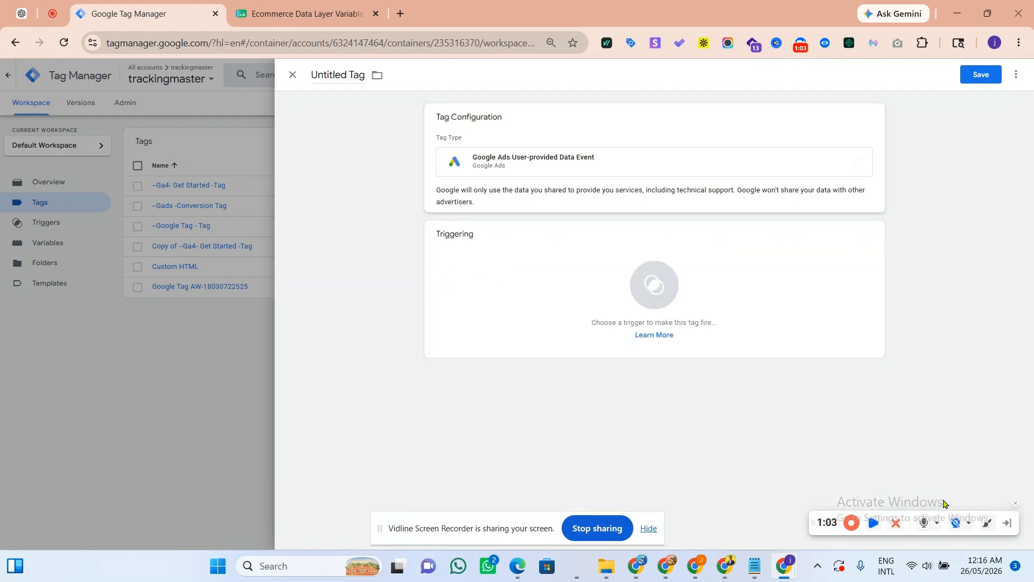
pyautogui.click(489, 169)
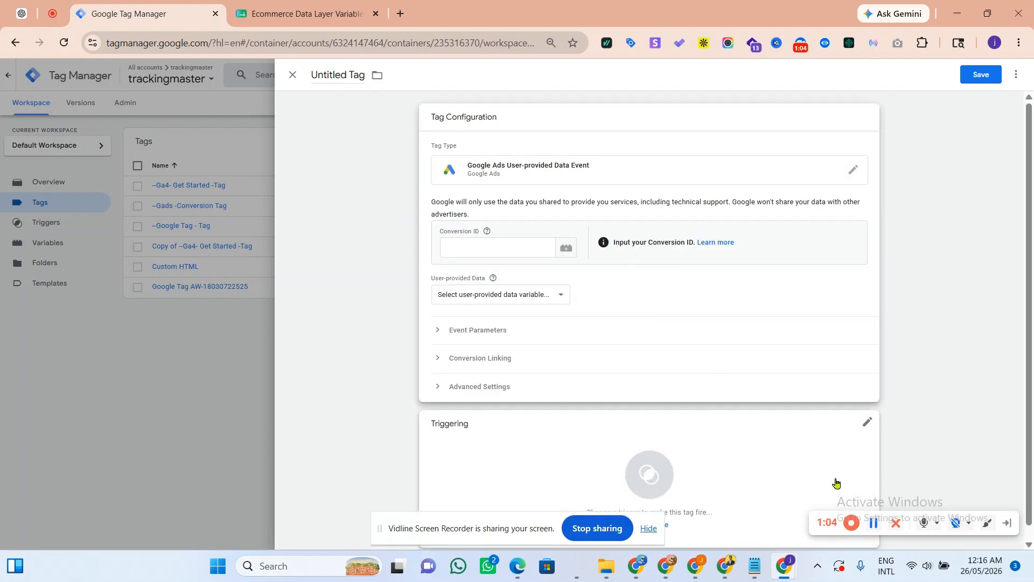
pyautogui.rightClick(480, 247)
pyautogui.click(898, 288)
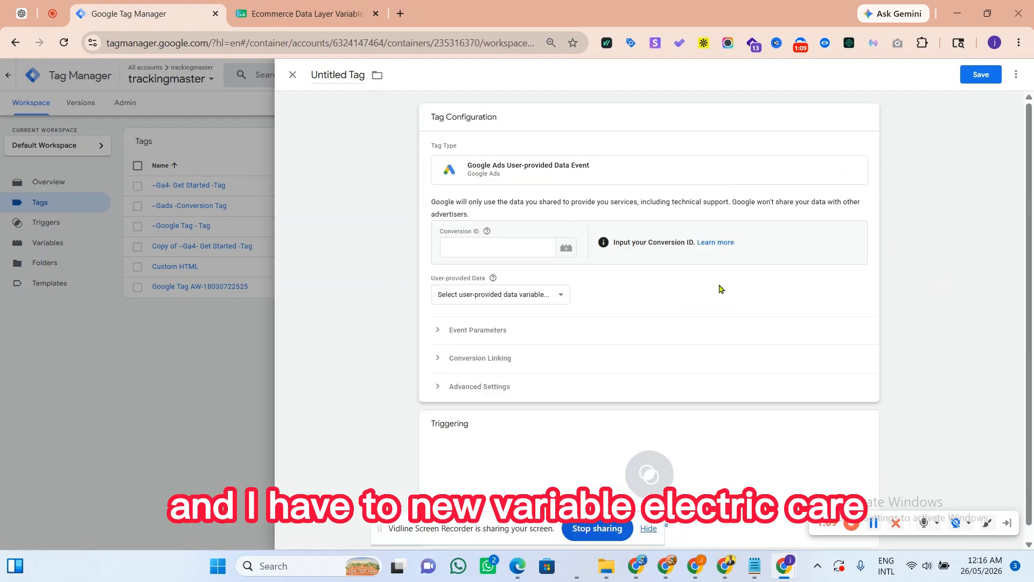
pyautogui.click(566, 248)
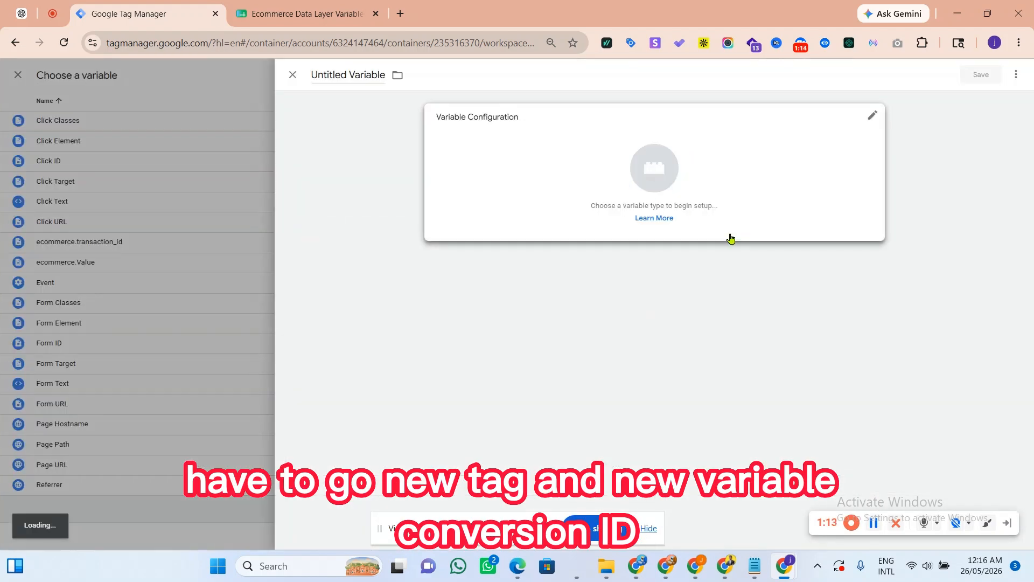
pyautogui.click(729, 235)
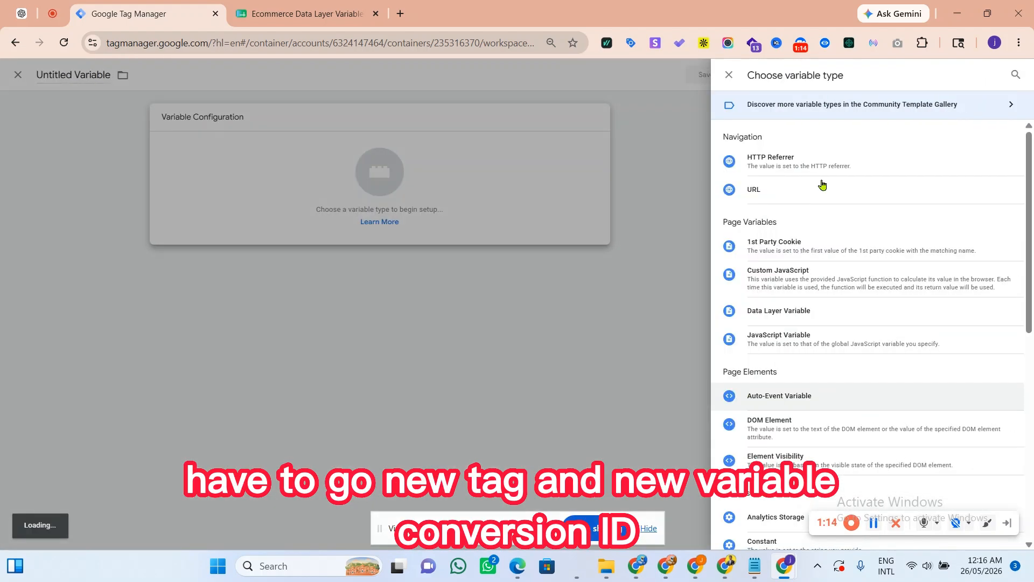
pyautogui.click(770, 311)
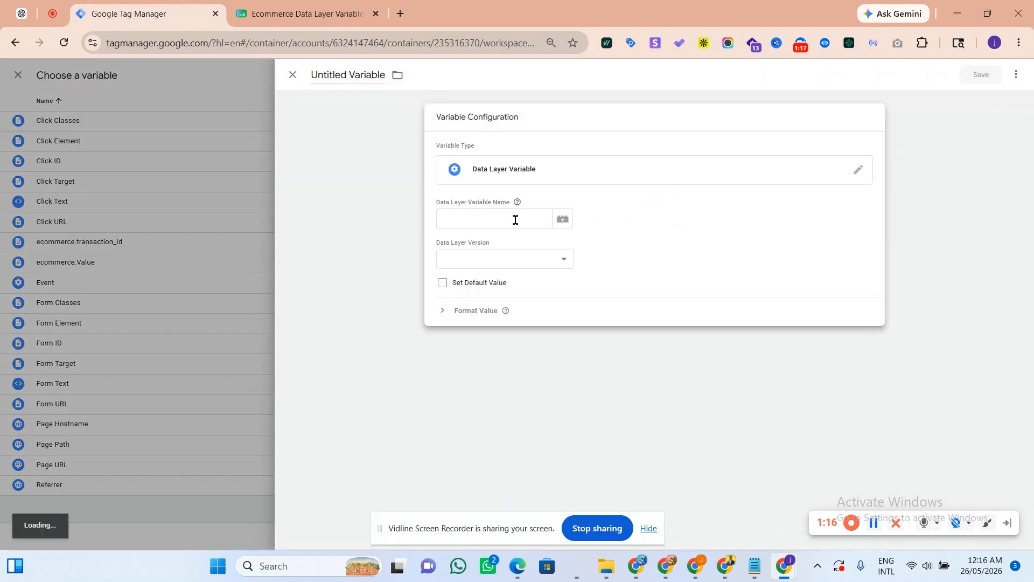
pyautogui.rightClick(474, 215)
pyautogui.click(547, 362)
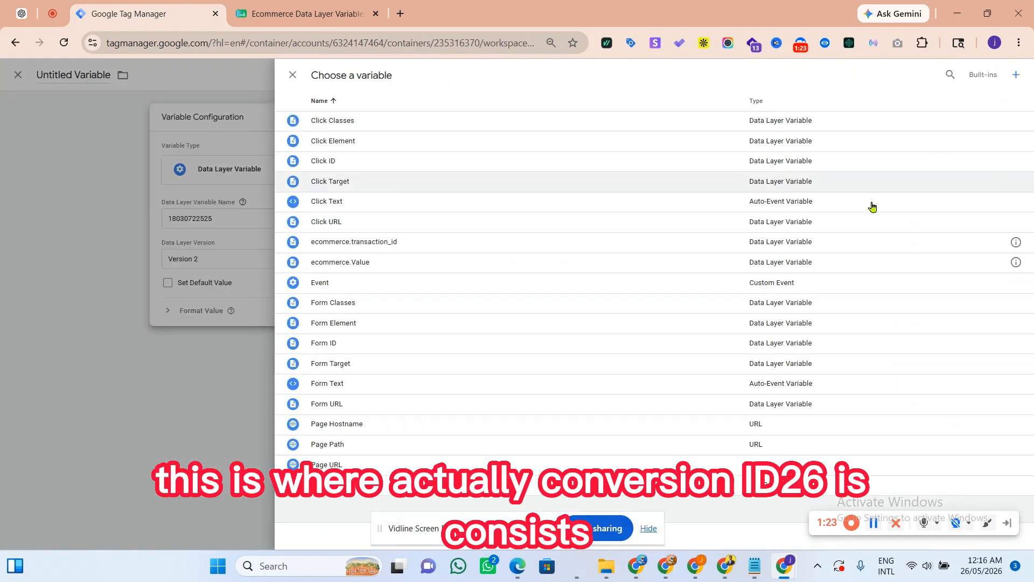
pyautogui.click(242, 348)
pyautogui.click(196, 277)
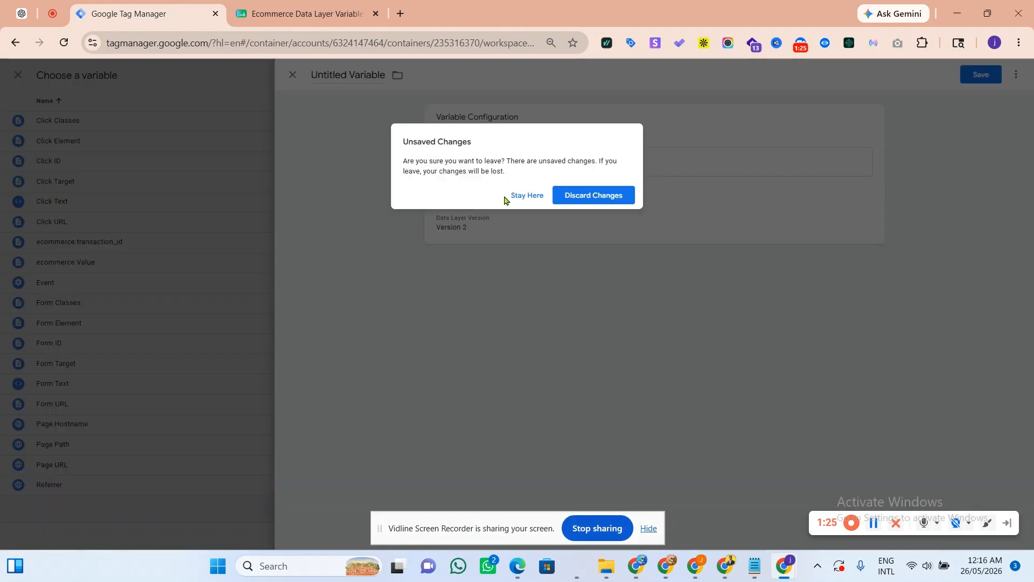
pyautogui.click(592, 195)
pyautogui.click(213, 269)
# Step: Paste the Google Ads conversion ID into the tag and start a new variable for its user-provided data
pyautogui.click(474, 248)
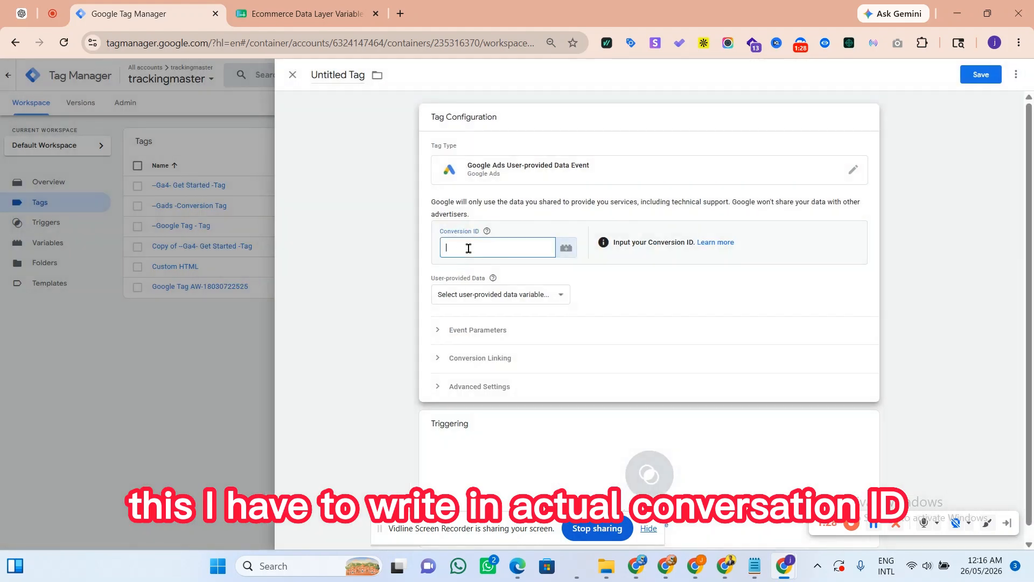
pyautogui.rightClick(474, 247)
pyautogui.click(545, 364)
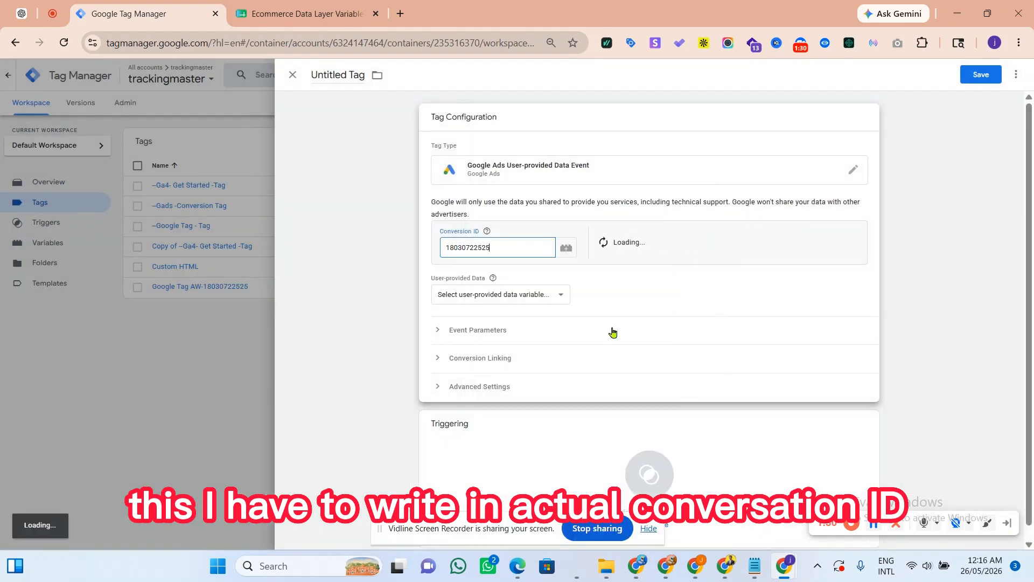
pyautogui.click(506, 295)
pyautogui.click(485, 346)
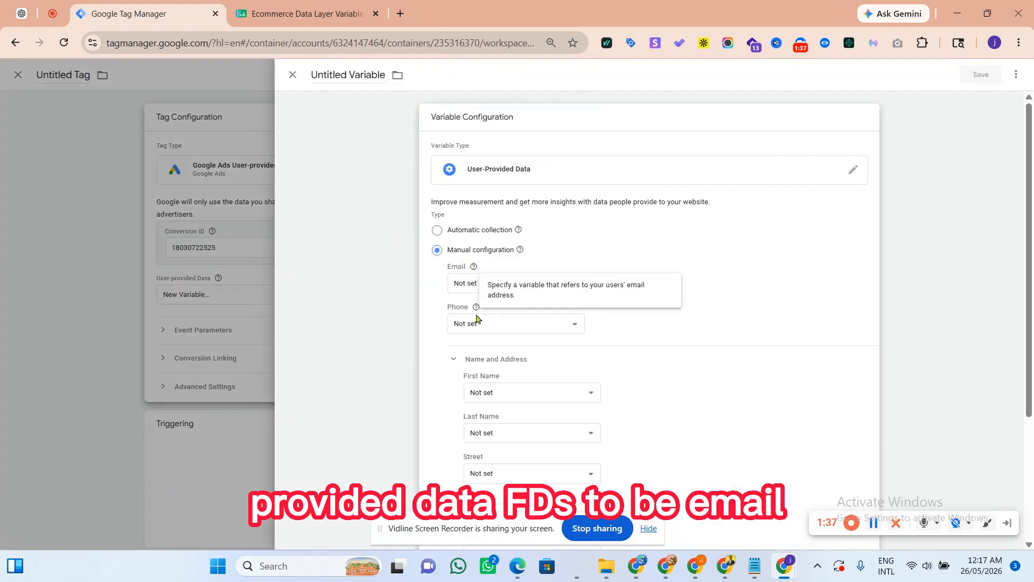
# Step: Copy the data layer name user_data.email from the Ecommerce Data Layer Variables spreadsheet
pyautogui.scroll(-3, 654, 377)
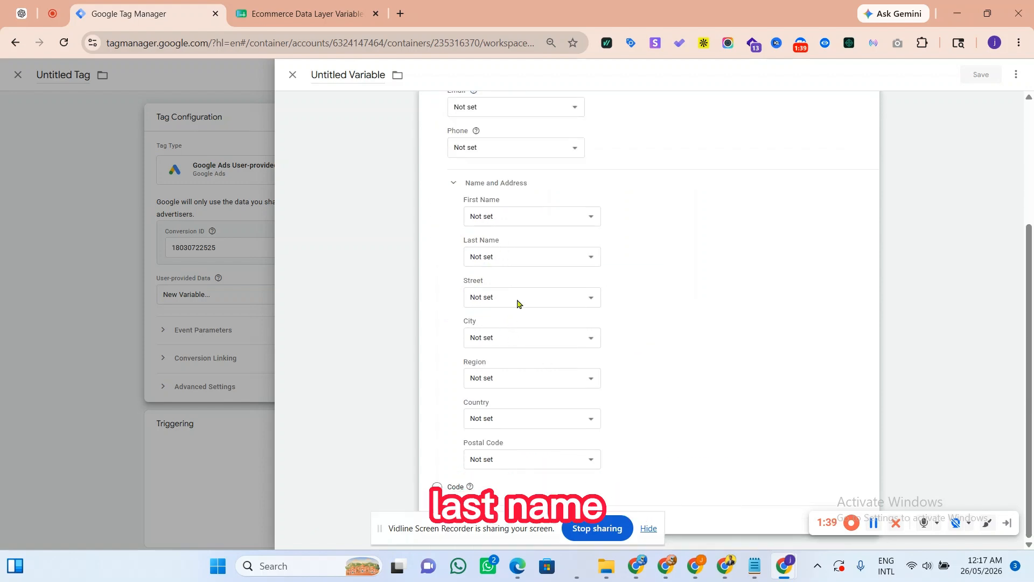
pyautogui.click(648, 534)
pyautogui.hotkey('ctrl', 'Tab')
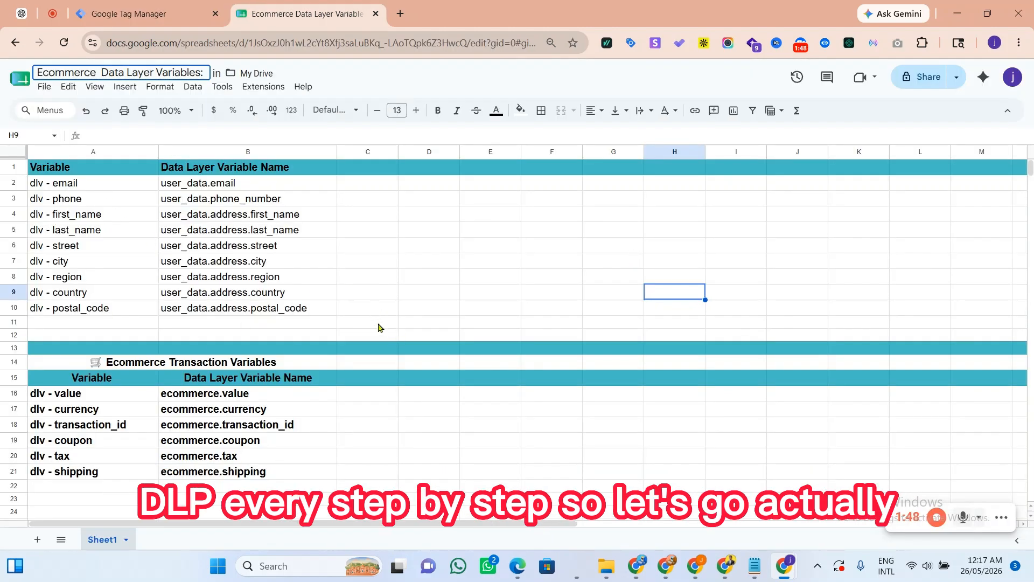
pyautogui.click(199, 182)
pyautogui.doubleClick(200, 183)
pyautogui.rightClick(237, 183)
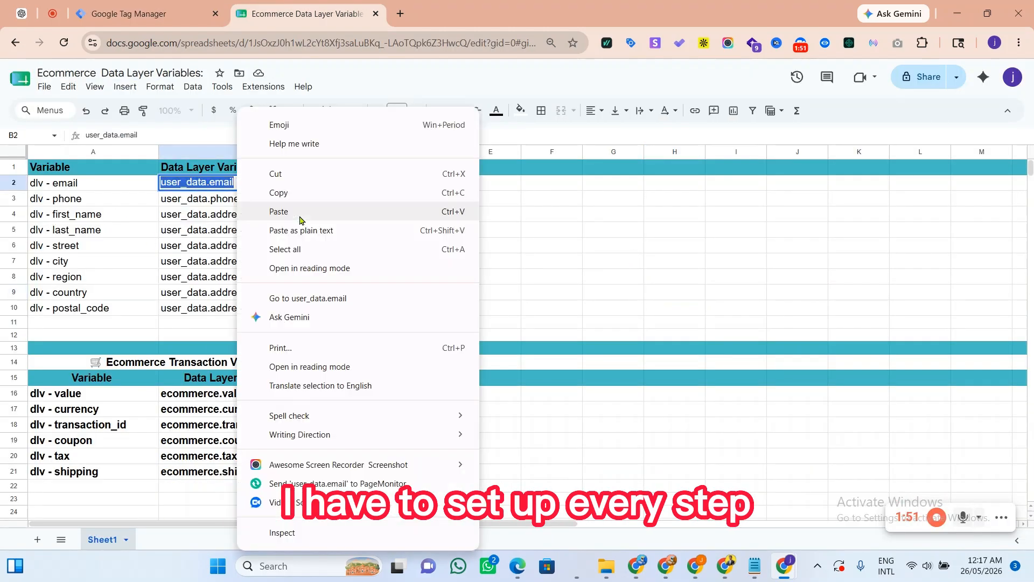
pyautogui.click(301, 193)
# Step: Create a new variable for the Email field in Tag Manager, with Data Layer Variable as its type
pyautogui.hotkey('ctrl', 'Tab')
pyautogui.scroll(5, 598, 296)
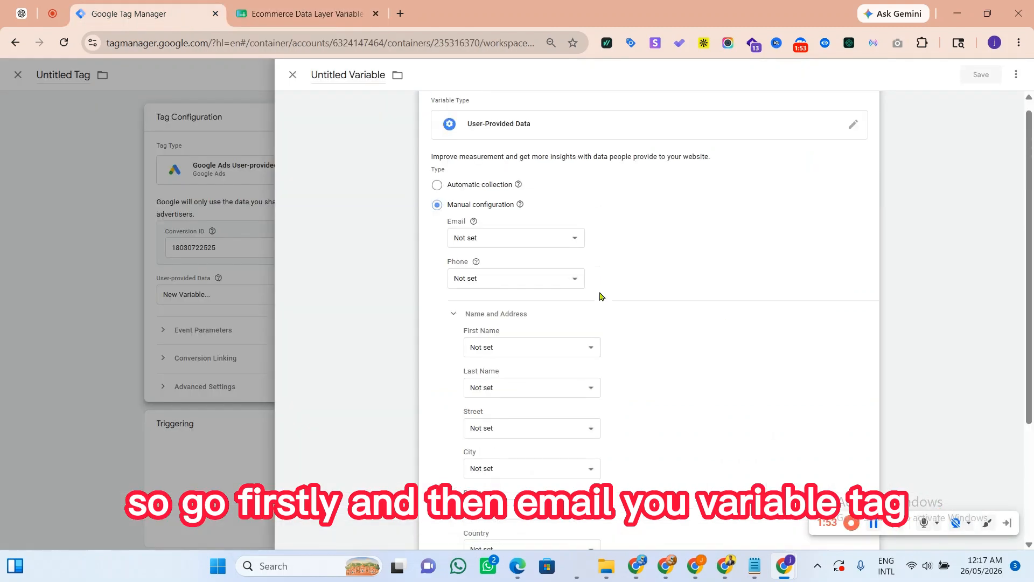
pyautogui.click(486, 291)
pyautogui.scroll(-5, 501, 248)
pyautogui.click(489, 264)
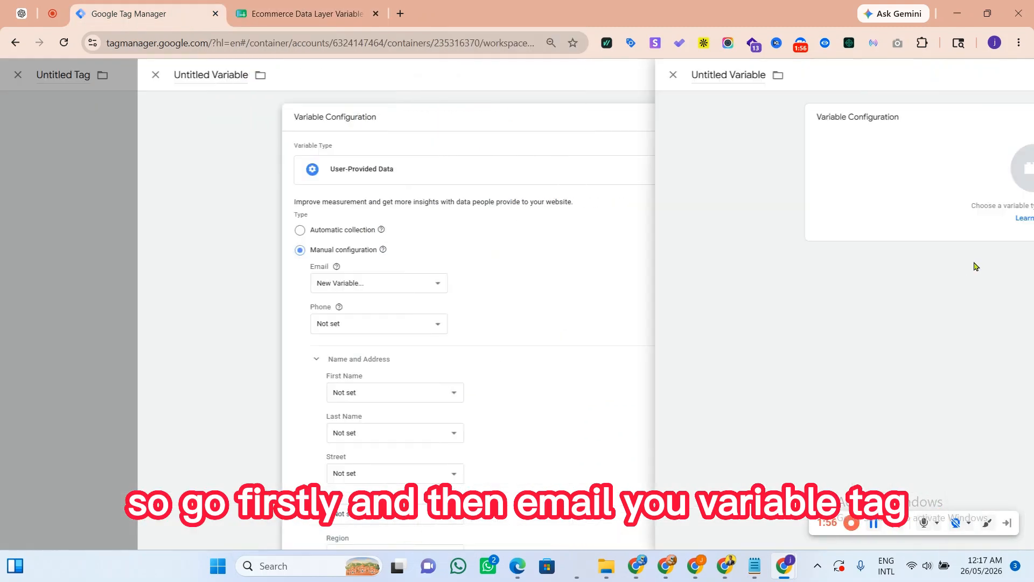
pyautogui.click(786, 179)
pyautogui.click(801, 314)
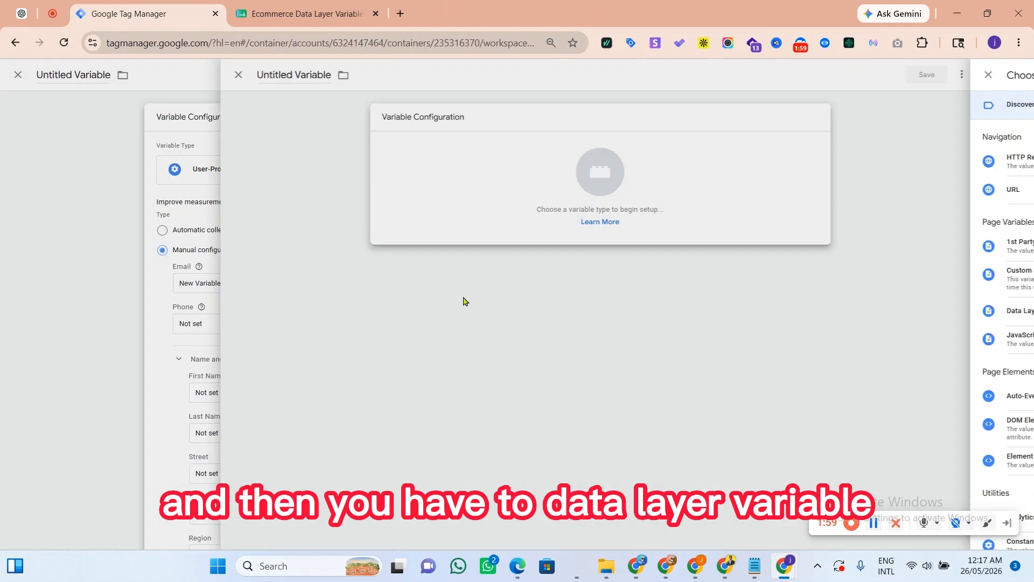
# Step: Set the email variable's Data Layer Variable Name to the copied user_data.email
pyautogui.rightClick(475, 218)
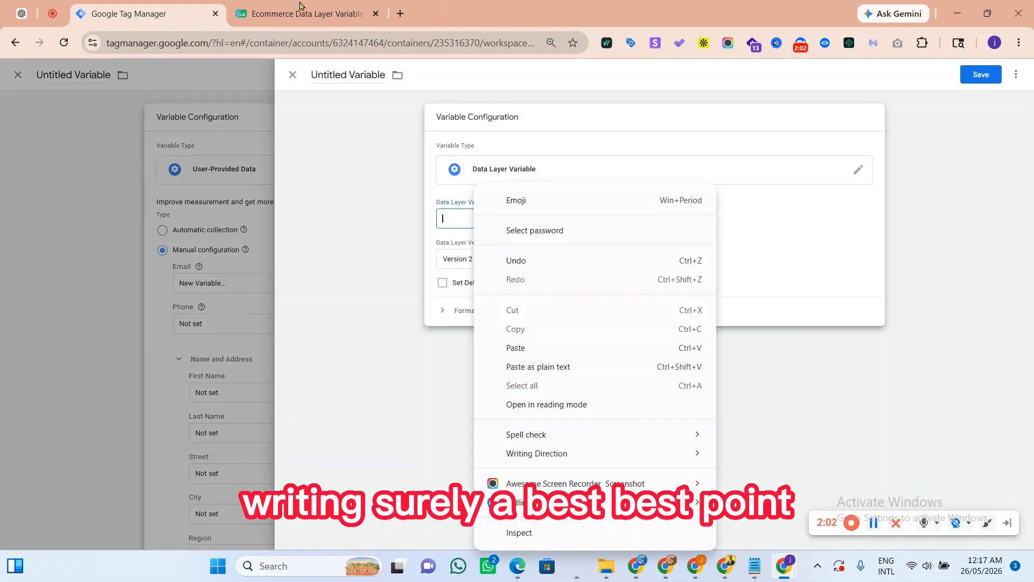
pyautogui.click(316, 74)
pyautogui.click(332, 71)
pyautogui.click(318, 11)
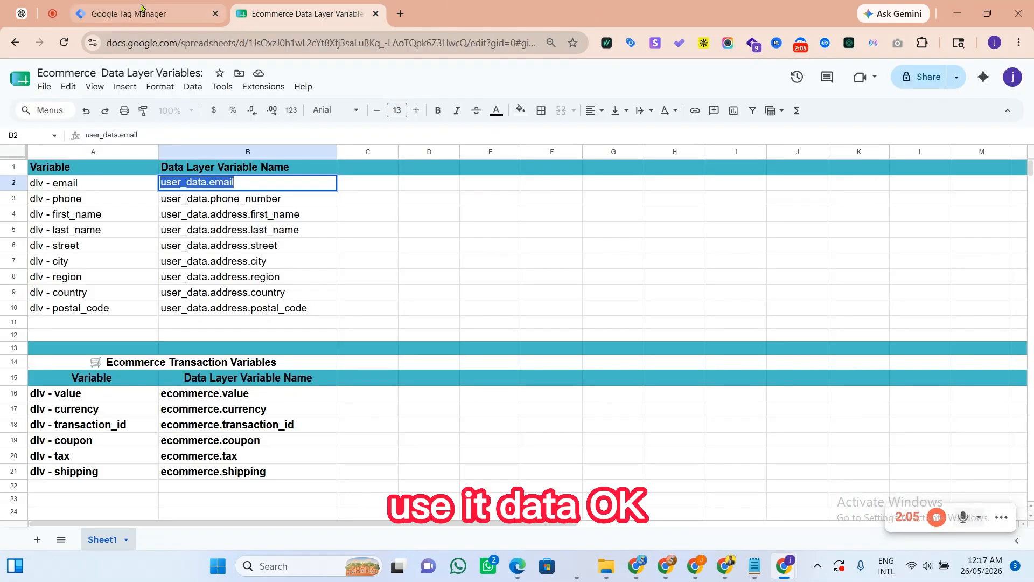
pyautogui.hotkey('ctrl', 'shift', 'Tab')
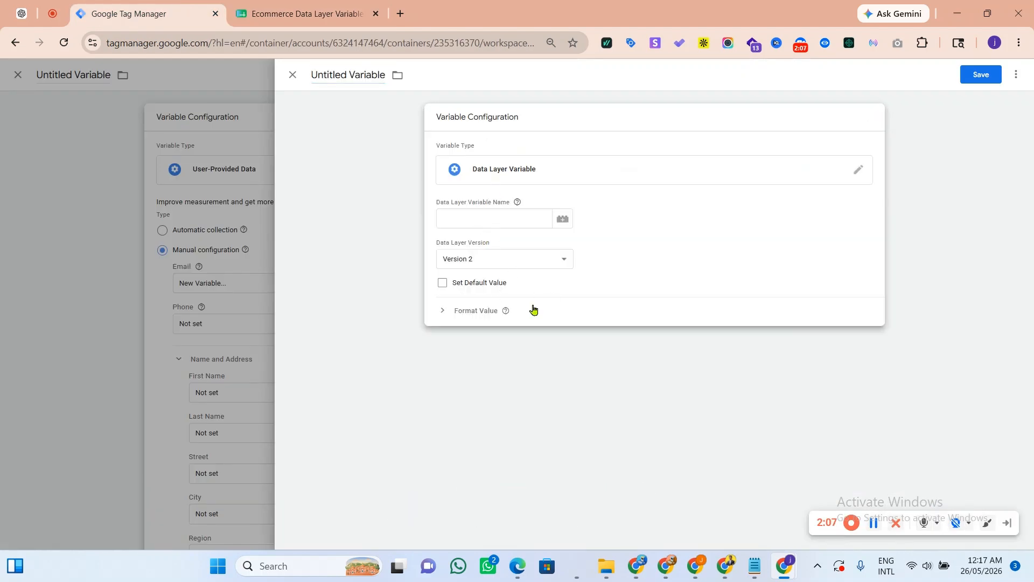
pyautogui.rightClick(477, 218)
pyautogui.click(533, 346)
# Step: Rename the email variable with the spreadsheet's name "dlv - email" and save it
pyautogui.click(370, 71)
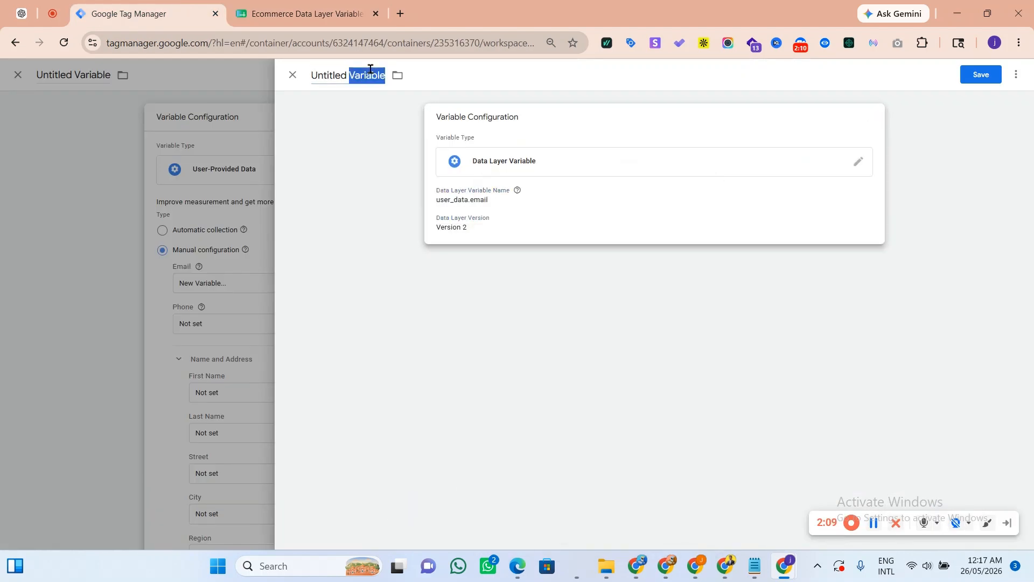
pyautogui.click(323, 14)
pyautogui.click(97, 183)
pyautogui.rightClick(115, 183)
pyautogui.click(156, 191)
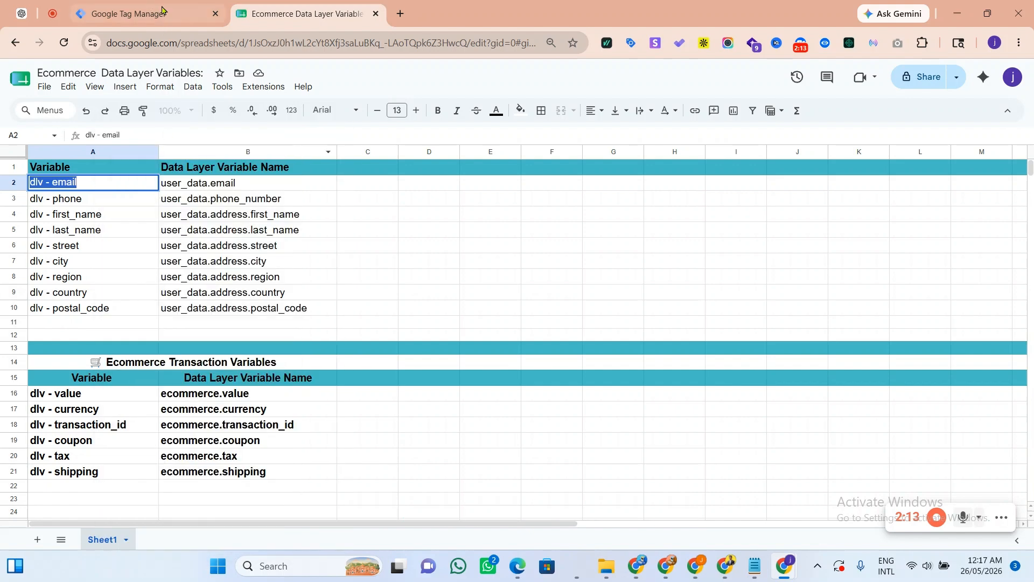
pyautogui.click(162, 10)
pyautogui.rightClick(358, 76)
pyautogui.click(433, 180)
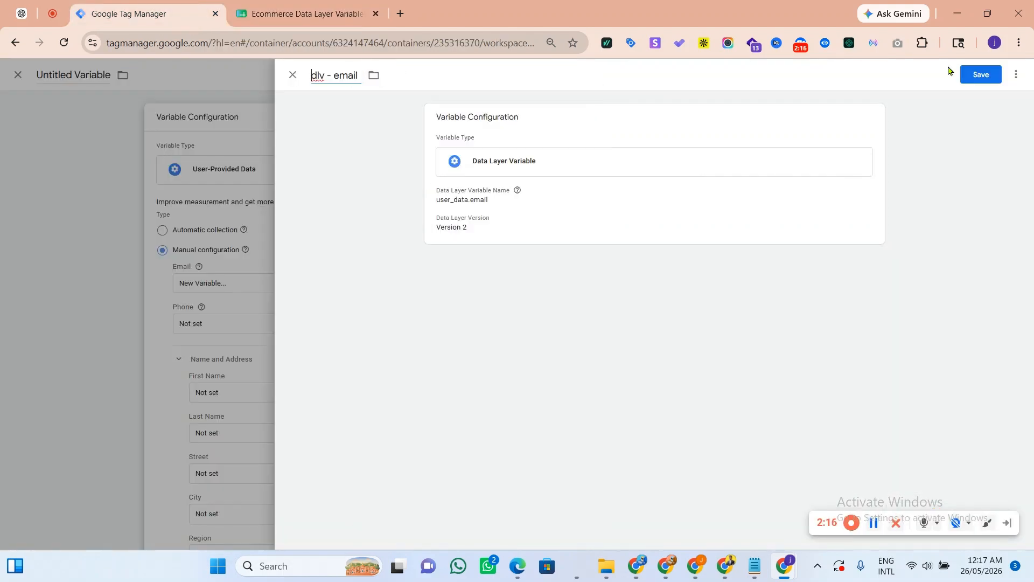
pyautogui.click(977, 74)
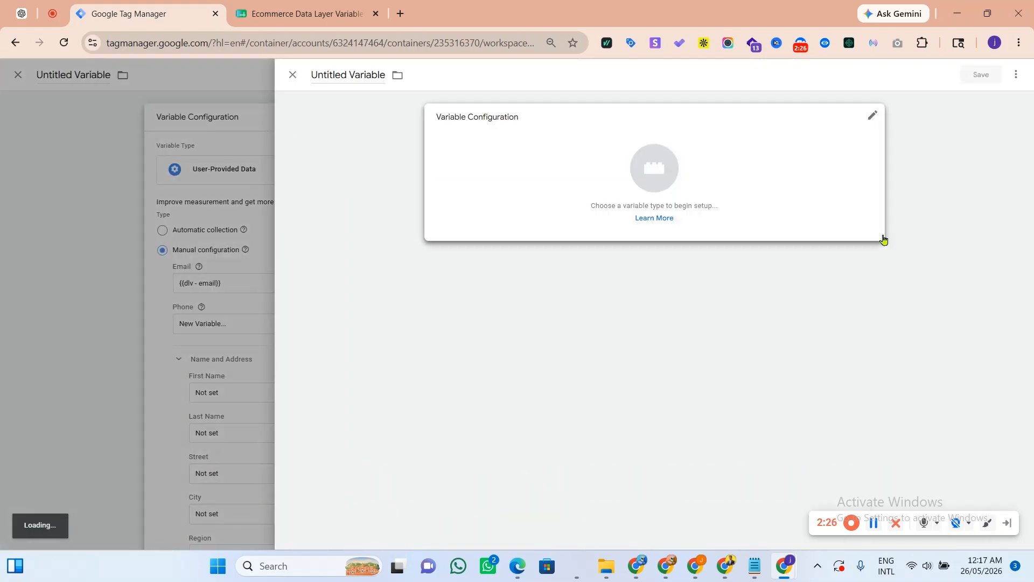
# Step: Make the new Phone variable a Data Layer Variable and set its data layer name to user_data.phone_number, copied from the spreadsheet
pyautogui.click(883, 240)
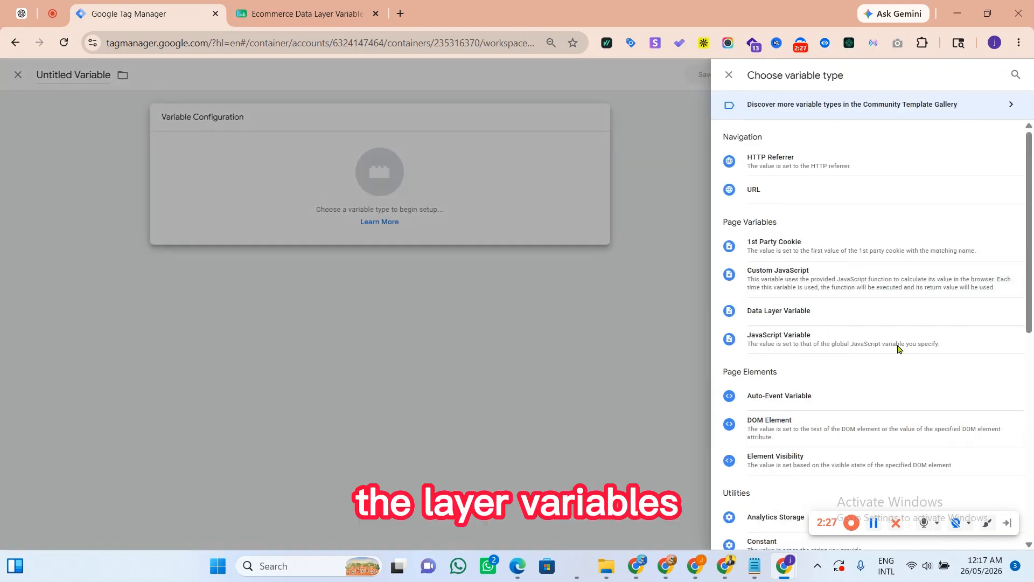
pyautogui.click(916, 313)
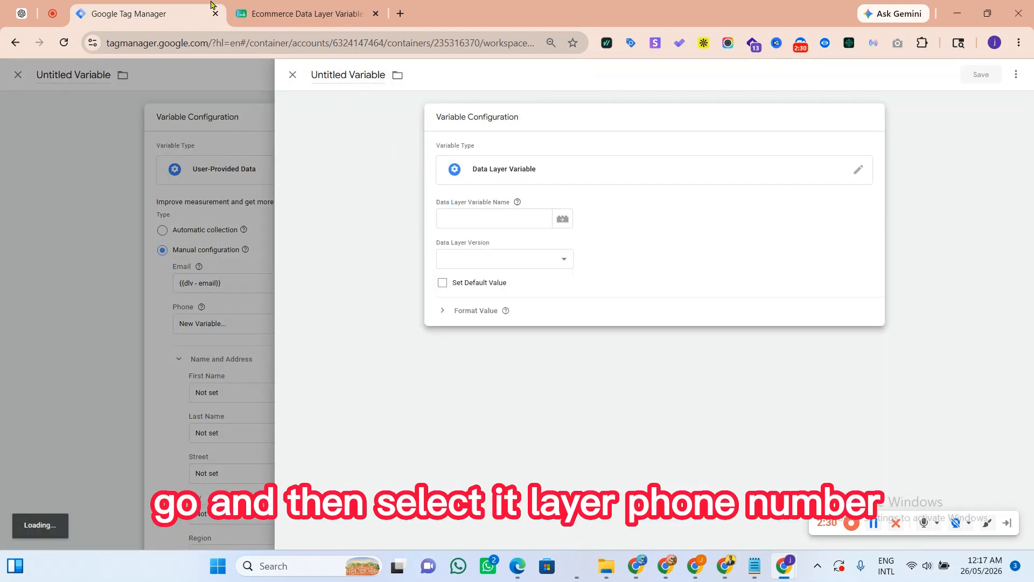
pyautogui.click(302, 14)
pyautogui.doubleClick(223, 198)
pyautogui.rightClick(250, 198)
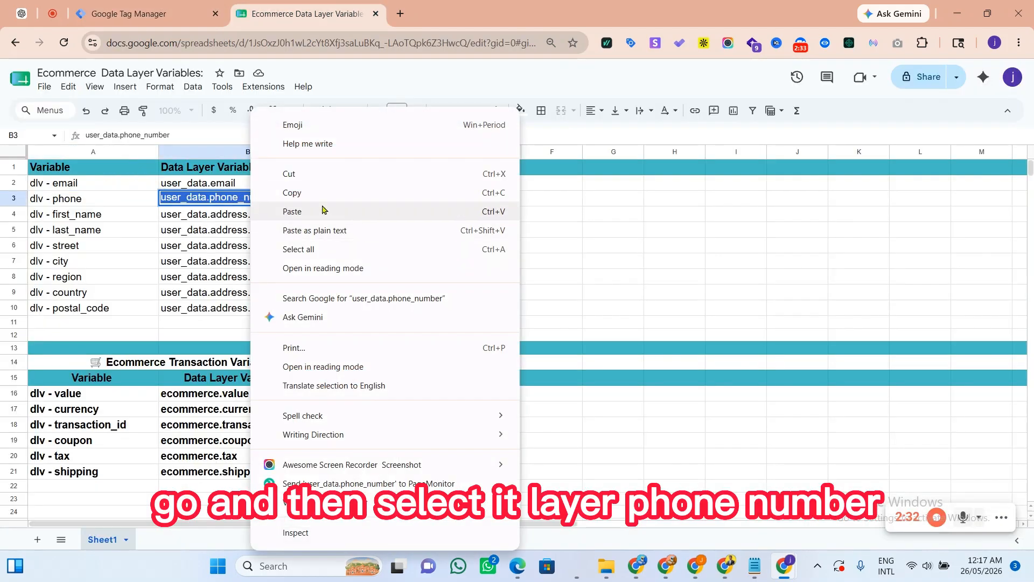
pyautogui.click(302, 193)
pyautogui.click(143, 14)
pyautogui.rightClick(487, 220)
pyautogui.click(544, 362)
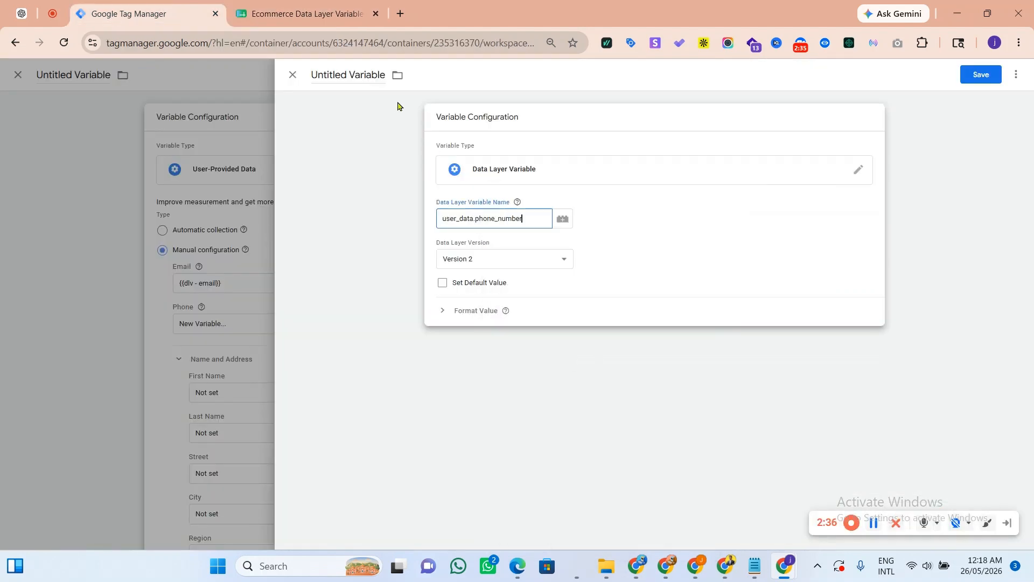
# Step: Rename the phone variable with the spreadsheet's name "dlv - phone" and save it
pyautogui.tripleClick(356, 71)
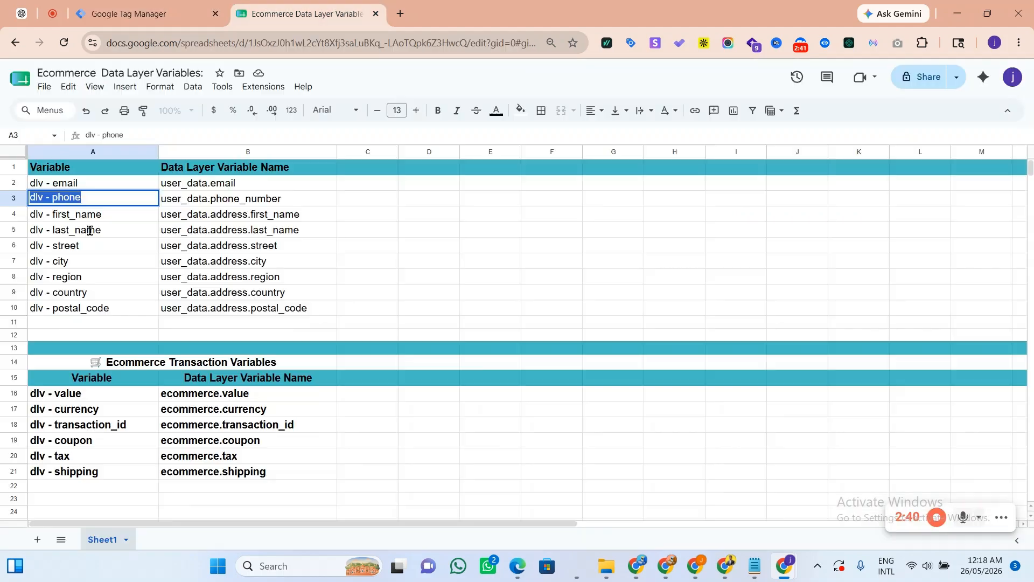
pyautogui.rightClick(76, 196)
pyautogui.click(102, 190)
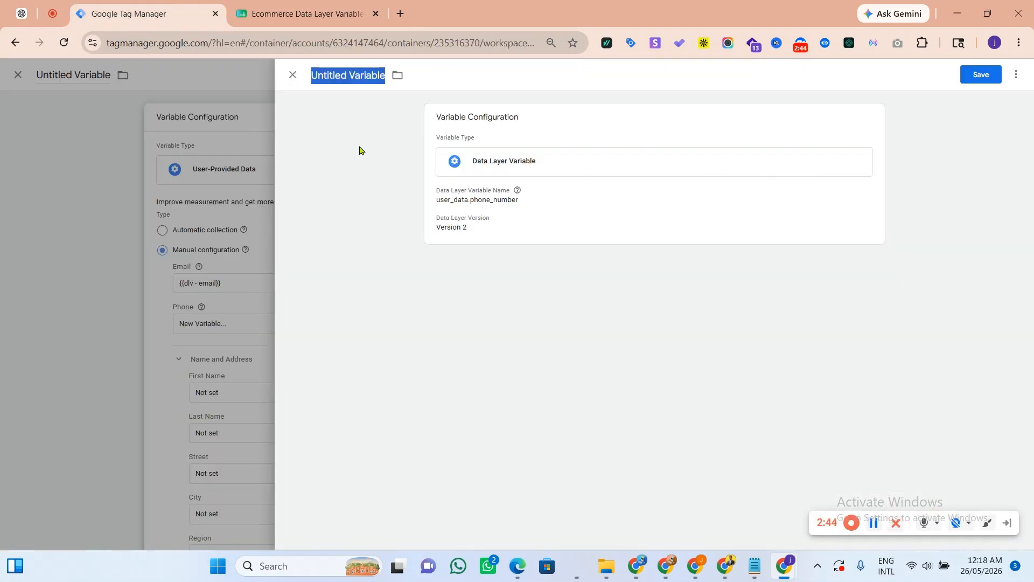
pyautogui.hotkey('ctrl', 'v')
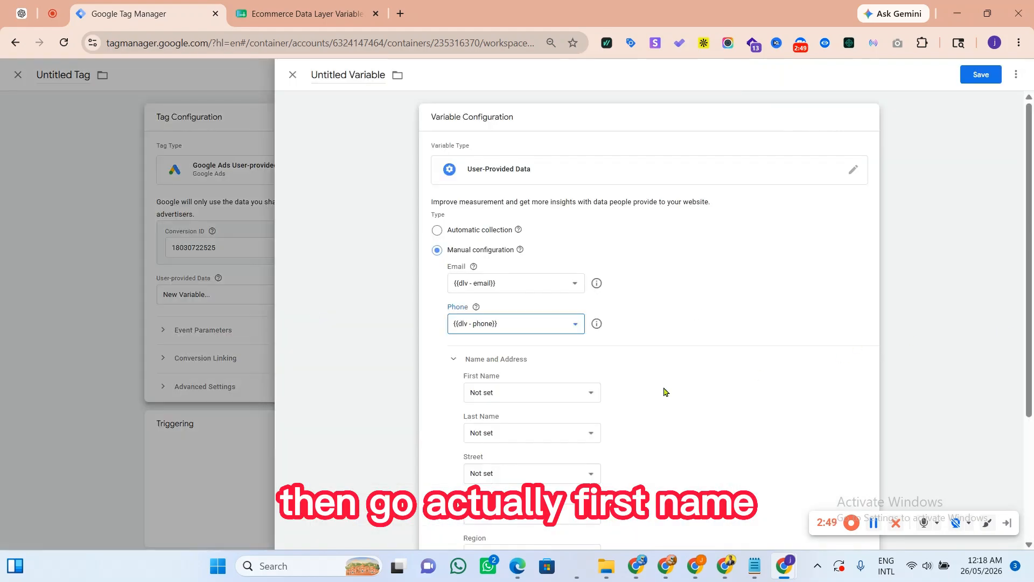
# Step: Create a new variable for the First Name field and make it a Data Layer Variable
pyautogui.click(539, 392)
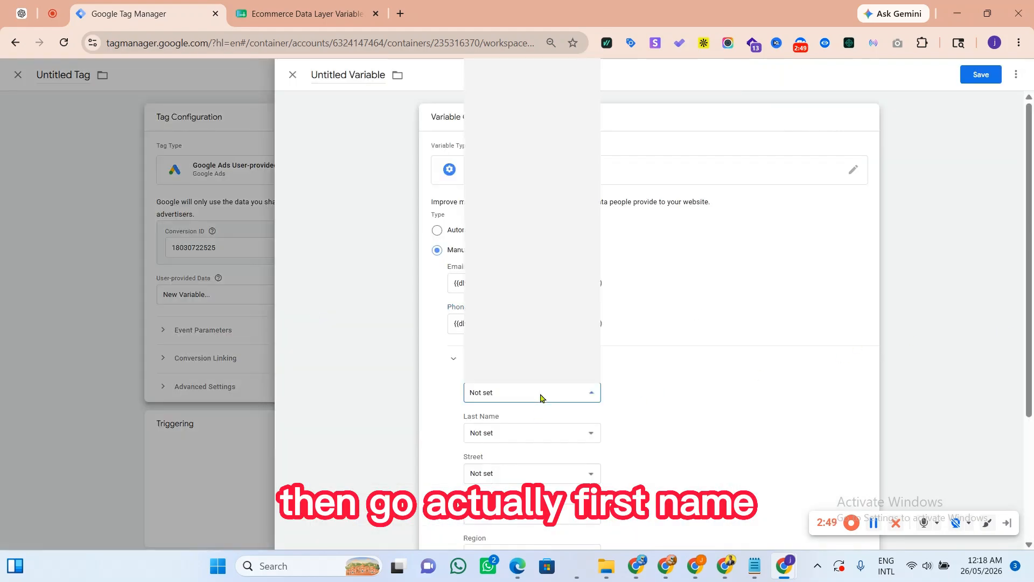
pyautogui.scroll(-2, 500, 341)
pyautogui.click(501, 374)
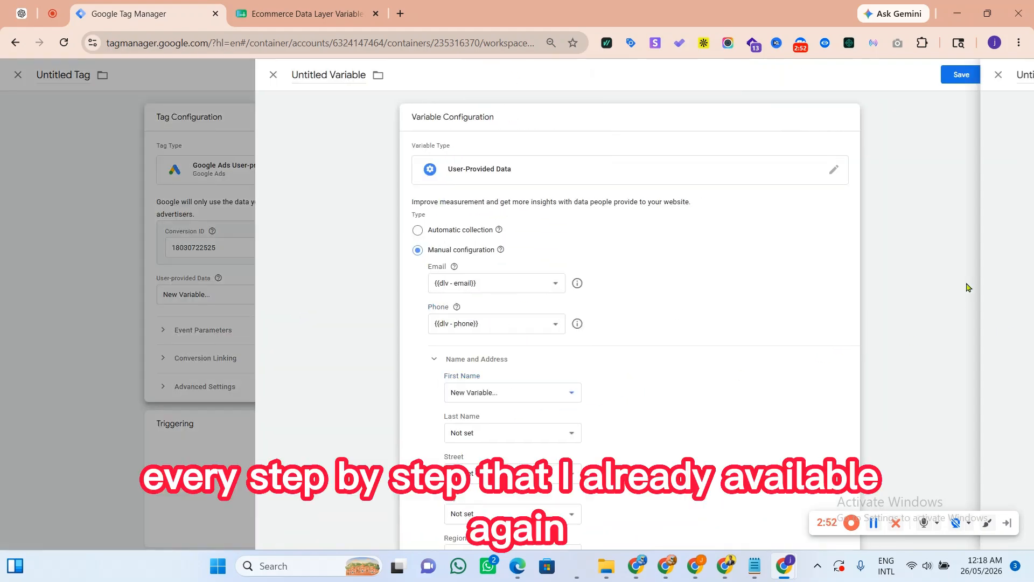
pyautogui.click(757, 116)
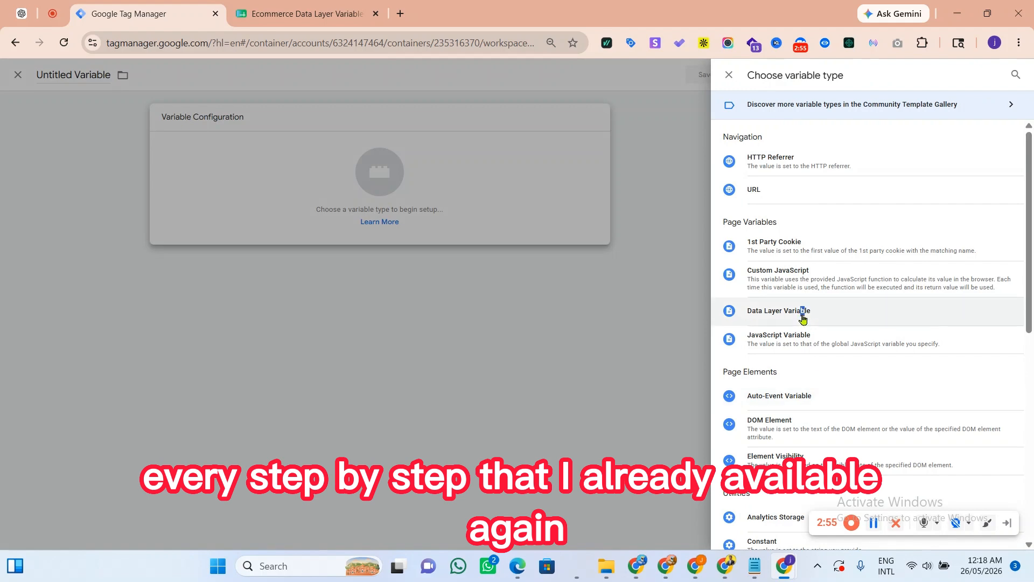
pyautogui.click(592, 236)
# Step: Set the first name variable's Data Layer Variable Name to user_data.address.first_name, copied from the spreadsheet
pyautogui.hotkey('ctrl', 'Tab')
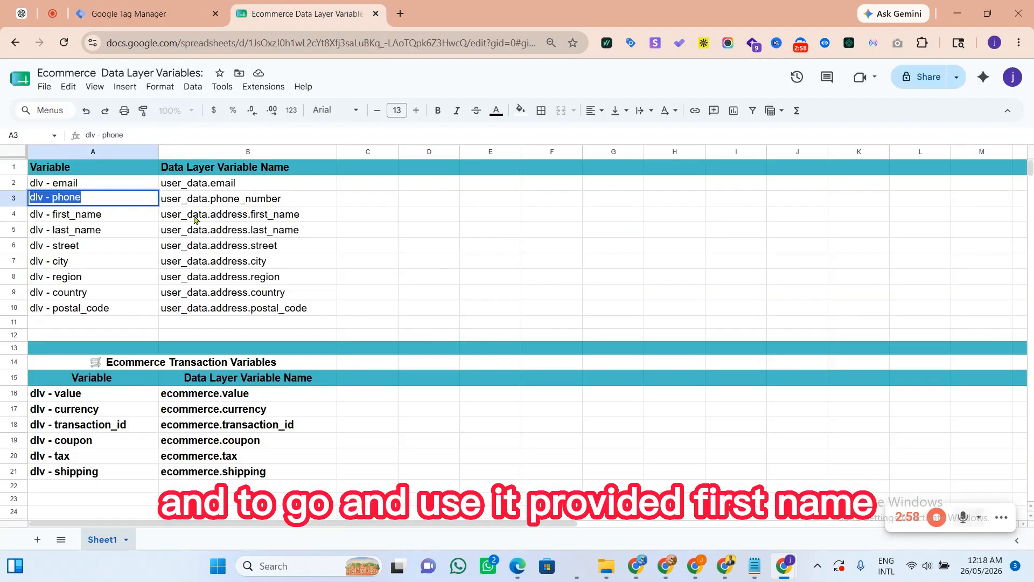
pyautogui.click(261, 204)
pyautogui.rightClick(253, 215)
pyautogui.click(293, 192)
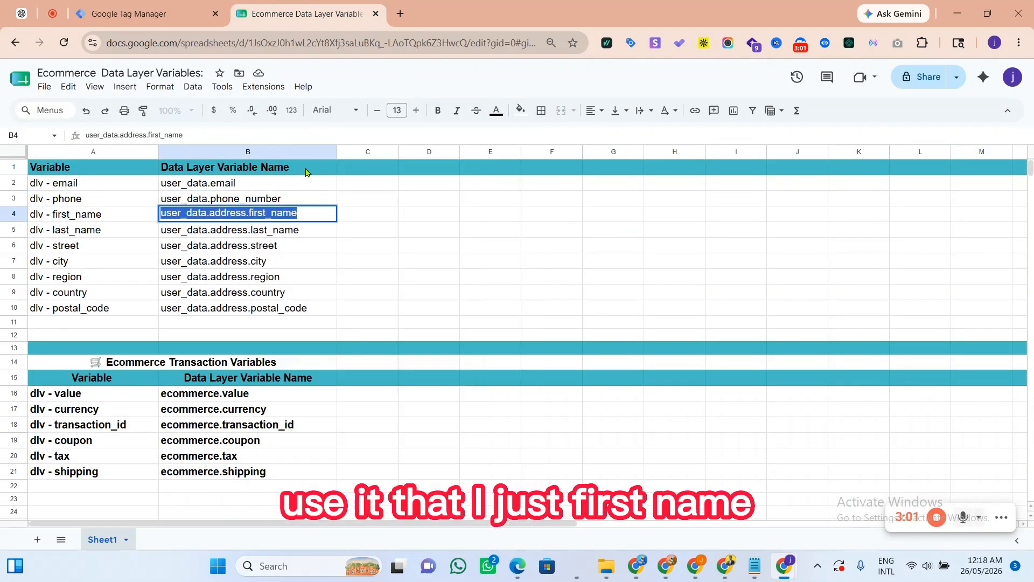
pyautogui.hotkey('ctrl', 'Tab')
pyautogui.rightClick(474, 218)
pyautogui.click(531, 345)
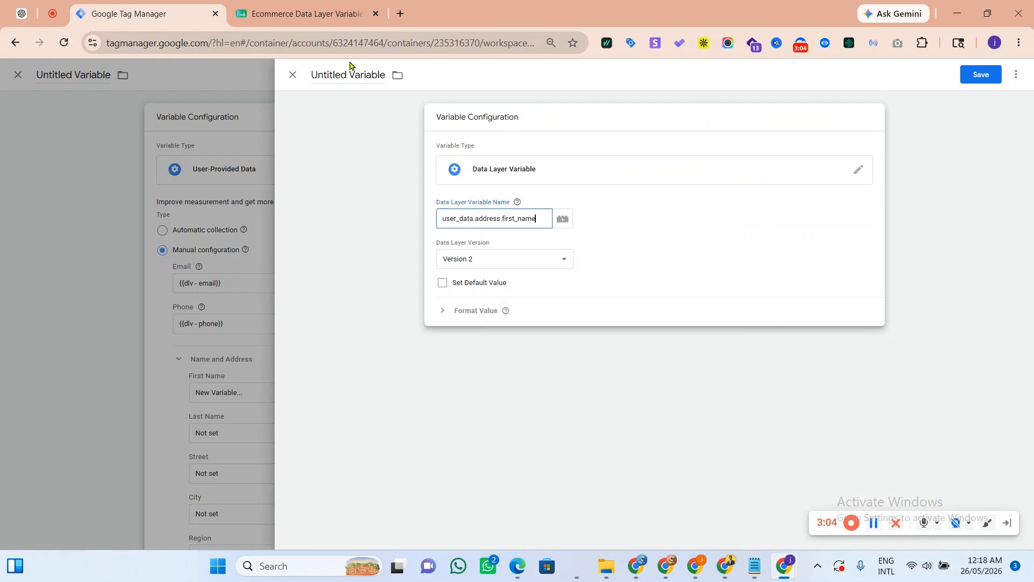
# Step: Rename the first name variable with the spreadsheet's name "dlv - first_name"
pyautogui.click(346, 74)
pyautogui.hotkey('ctrl', 'Tab')
pyautogui.tripleClick(78, 214)
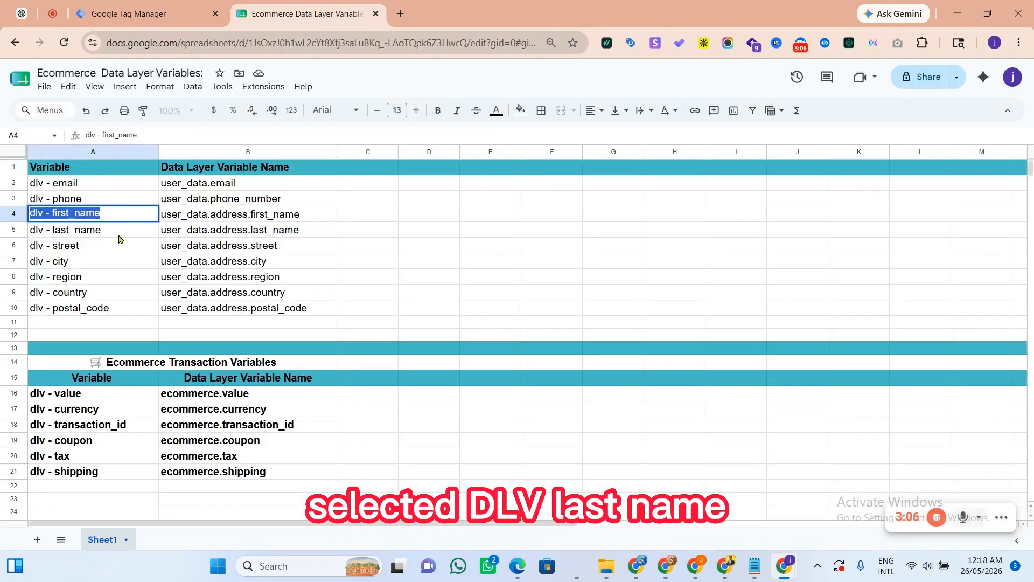
pyautogui.rightClick(81, 214)
pyautogui.click(113, 191)
pyautogui.click(163, 6)
pyautogui.rightClick(349, 79)
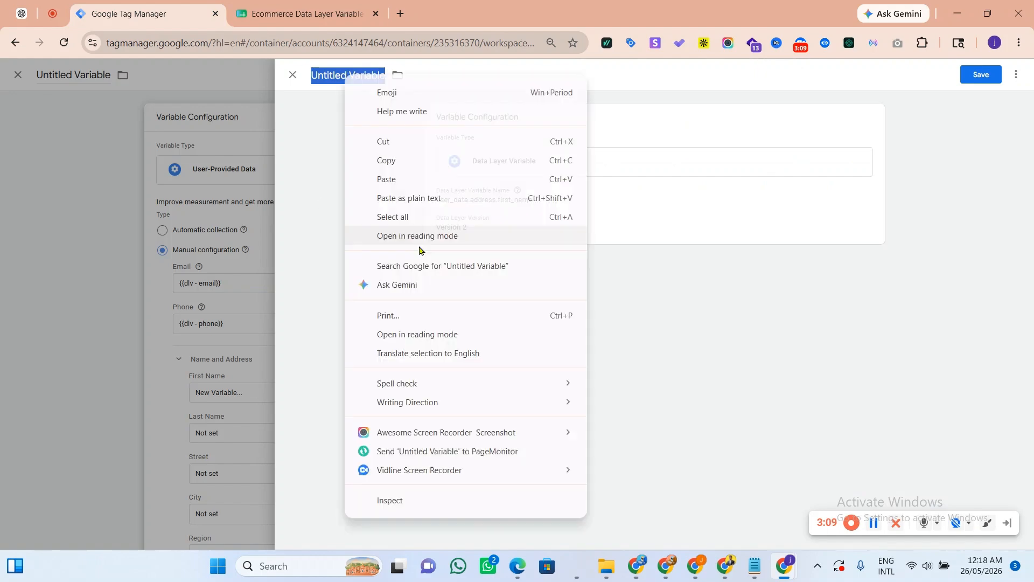
pyautogui.click(388, 178)
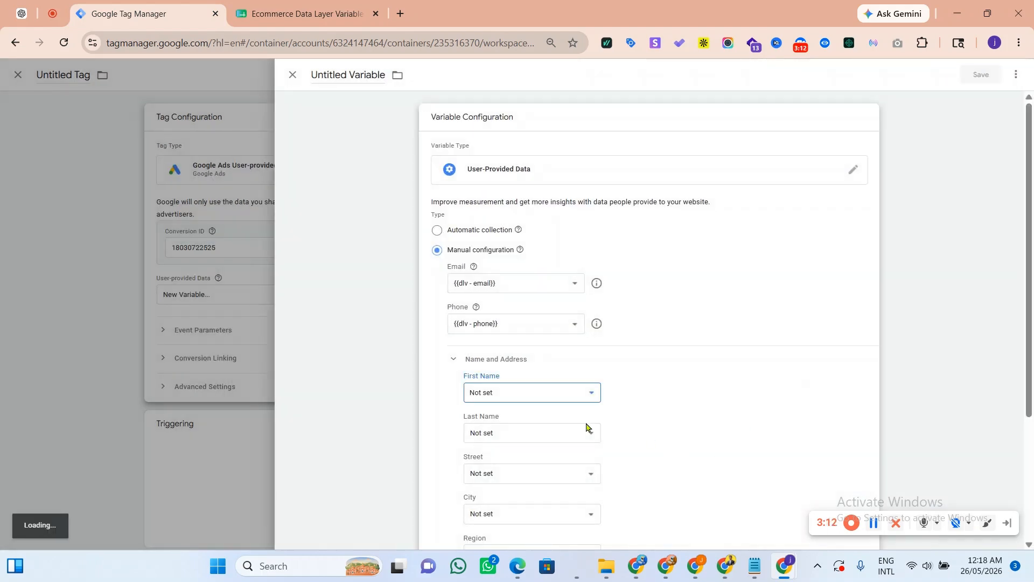
# Step: Create a new variable for the Last Name field and make it a Data Layer Variable
pyautogui.click(588, 429)
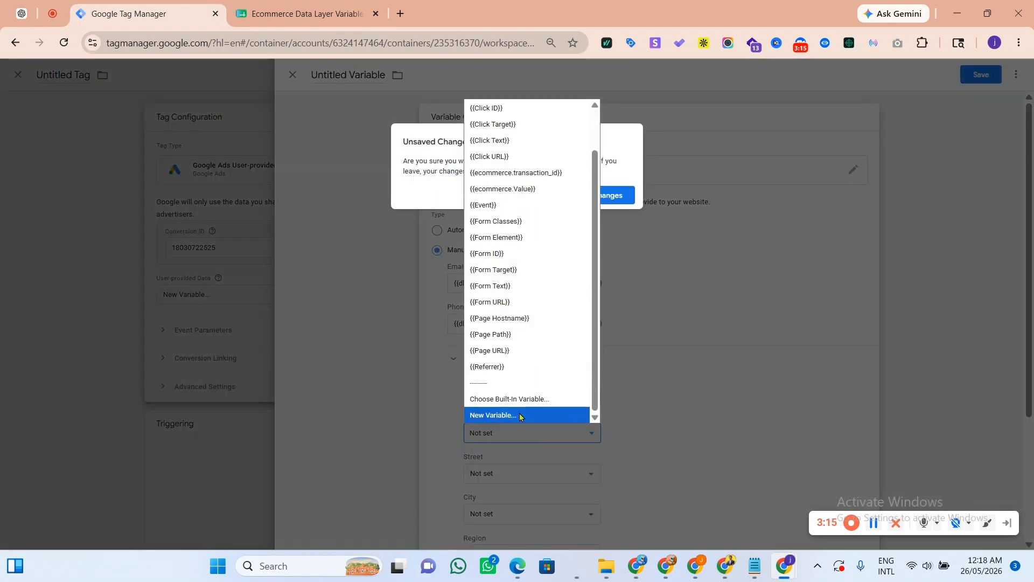
pyautogui.click(520, 415)
pyautogui.click(524, 196)
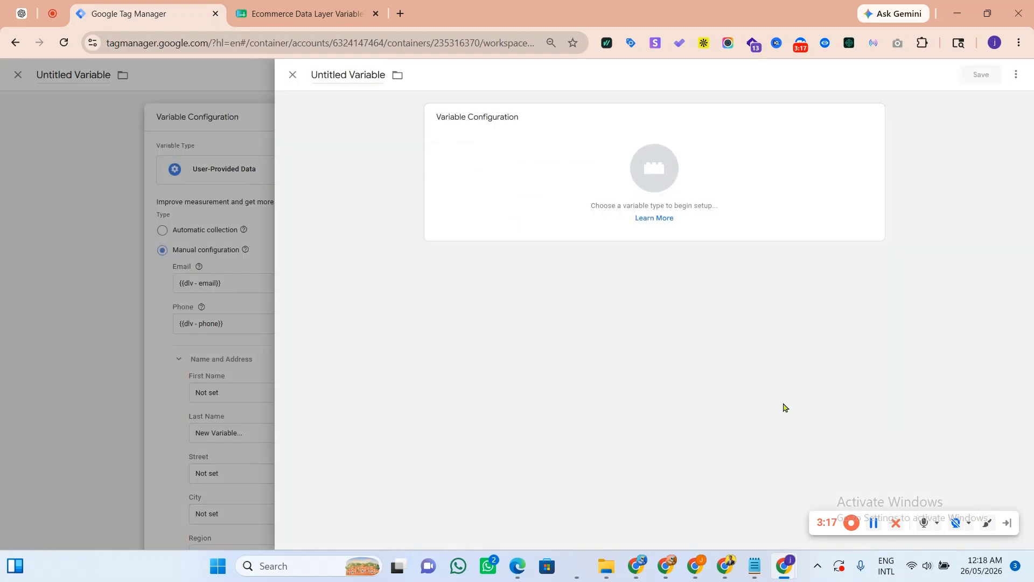
pyautogui.click(711, 194)
pyautogui.scroll(-8, 819, 427)
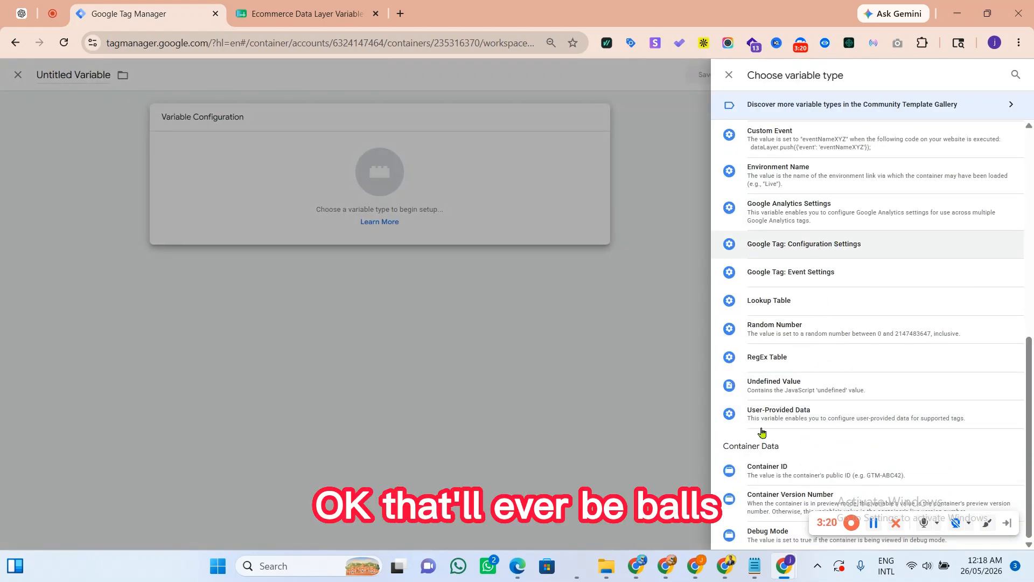
pyautogui.scroll(8, 796, 352)
pyautogui.click(777, 312)
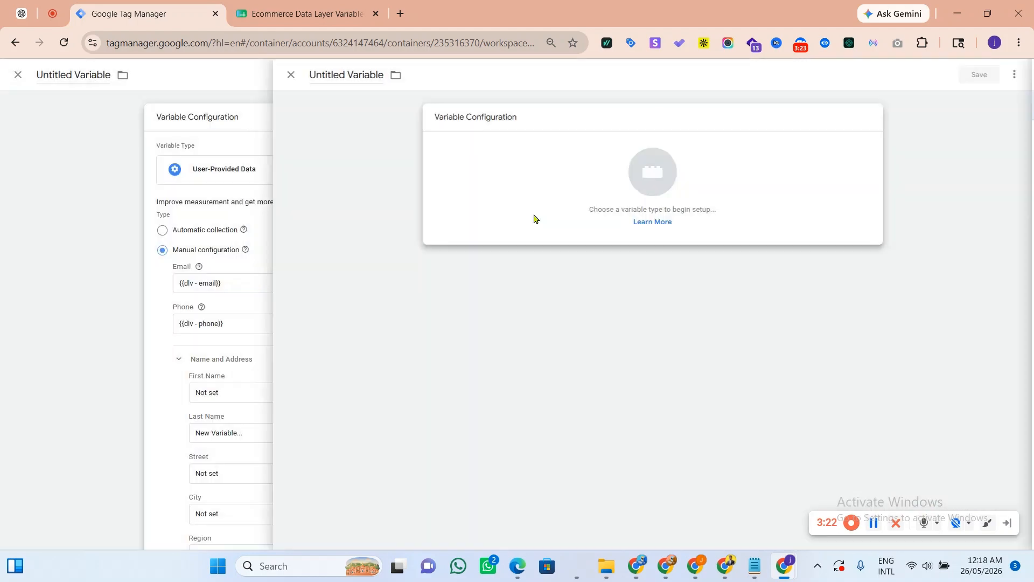
# Step: Set the last name variable's Data Layer Variable Name to user_data.address.last_name, copied from the spreadsheet
pyautogui.click(301, 22)
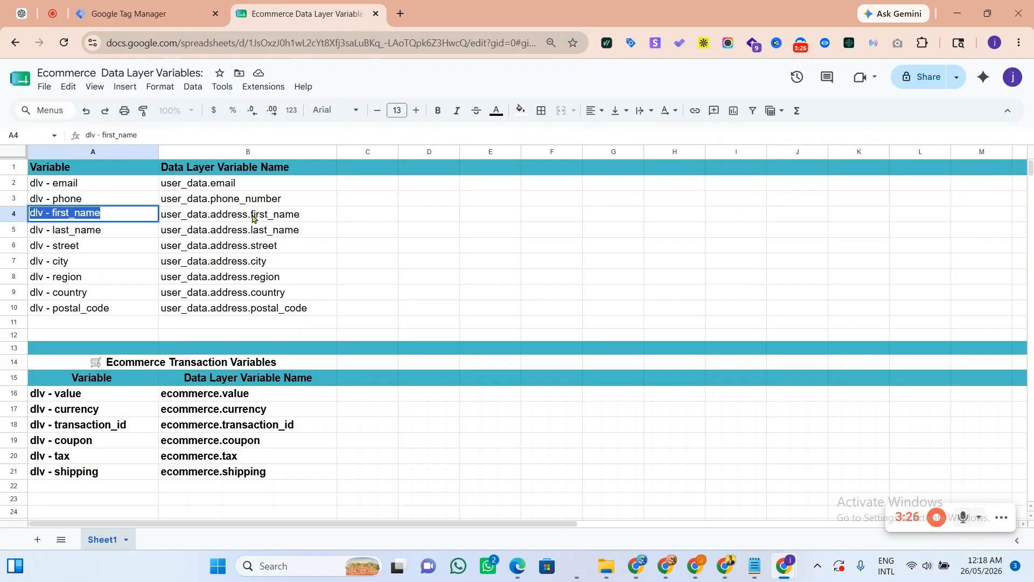
pyautogui.rightClick(248, 233)
pyautogui.click(280, 145)
pyautogui.click(146, 13)
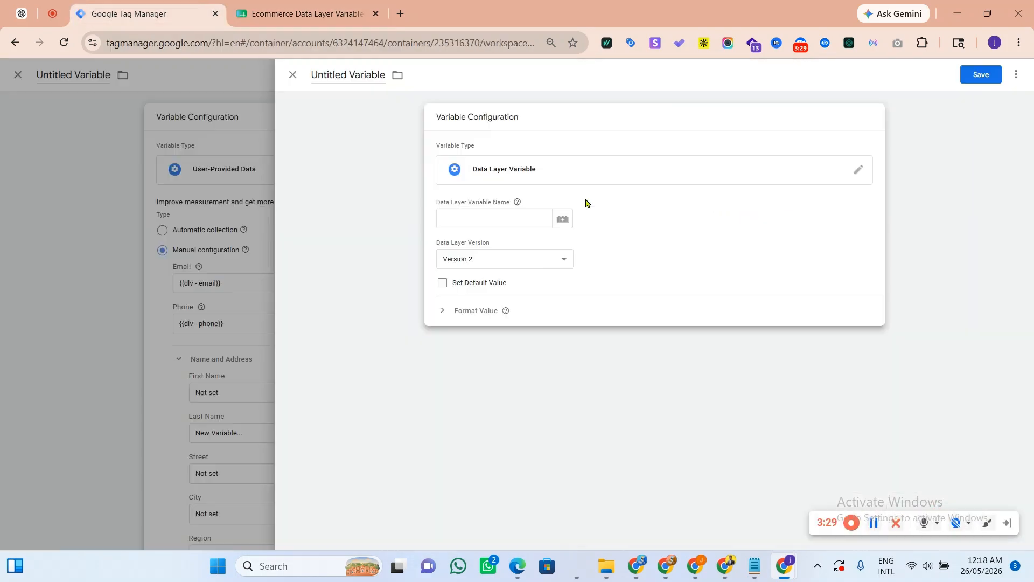
pyautogui.rightClick(474, 218)
pyautogui.click(524, 365)
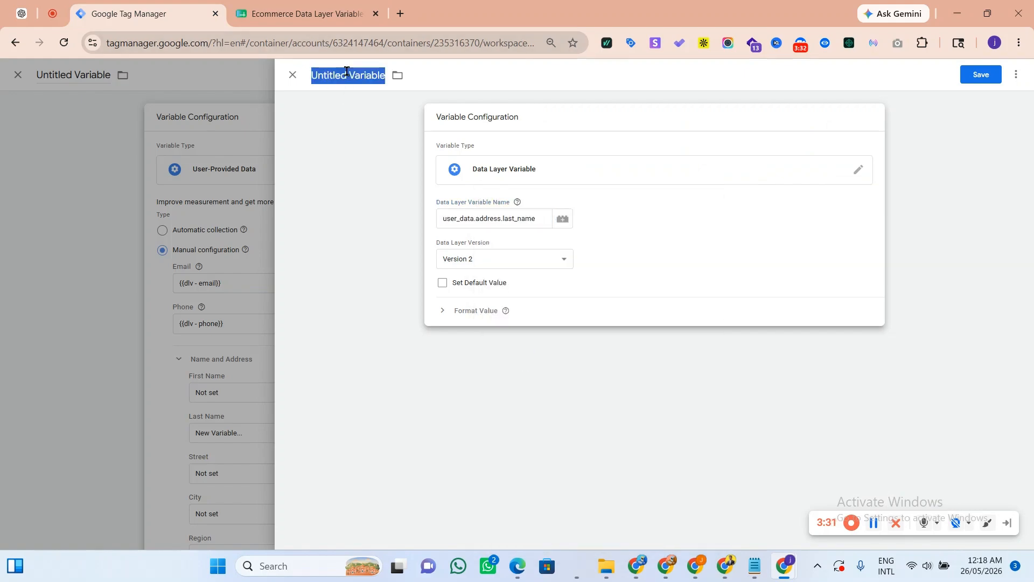
# Step: Rename the last name variable with the spreadsheet's name "dlv - last_name" and save it
pyautogui.click(305, 10)
pyautogui.click(100, 230)
pyautogui.rightClick(100, 231)
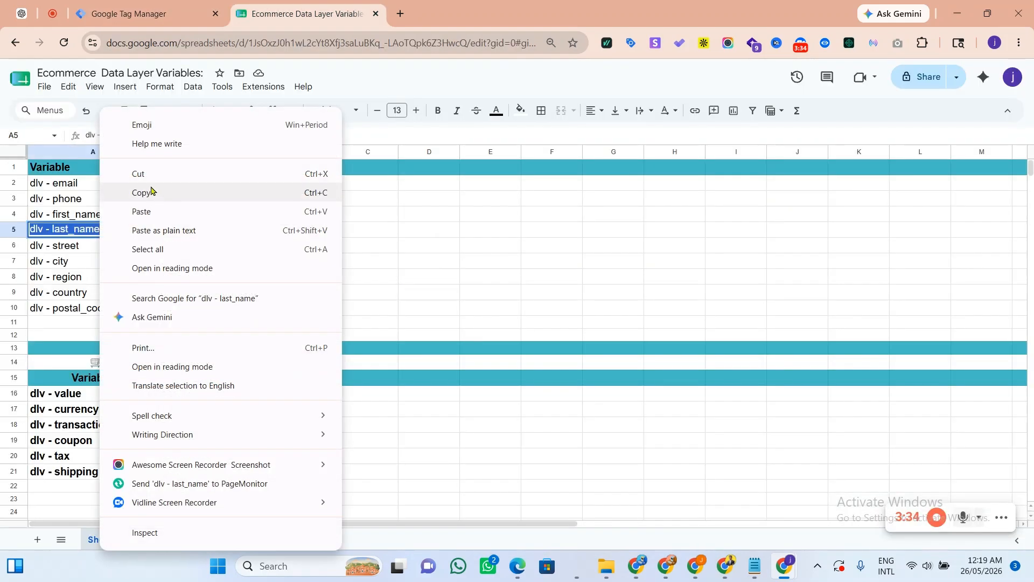
pyautogui.click(156, 189)
pyautogui.click(145, 13)
pyautogui.rightClick(348, 75)
pyautogui.click(388, 196)
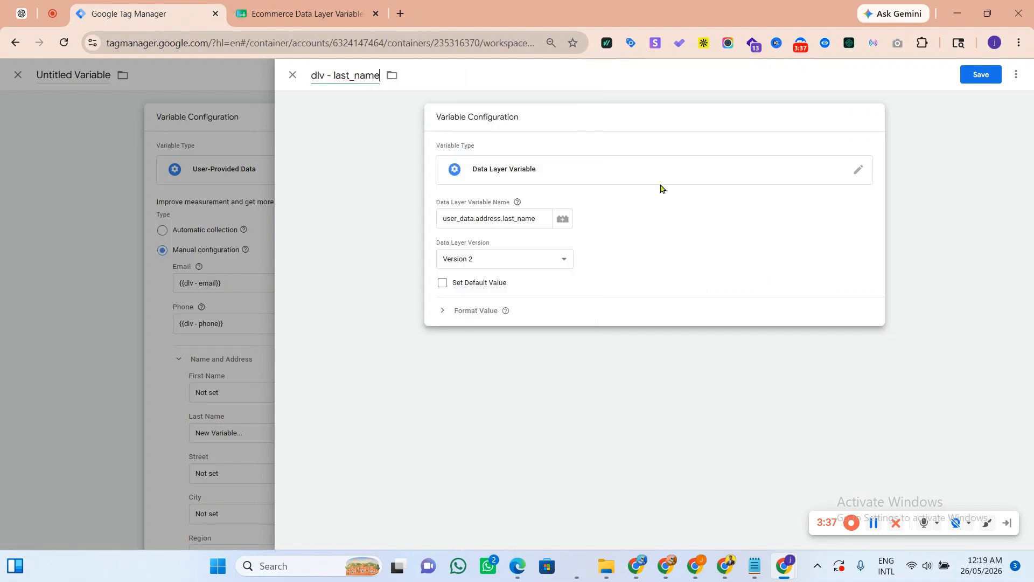
pyautogui.click(979, 84)
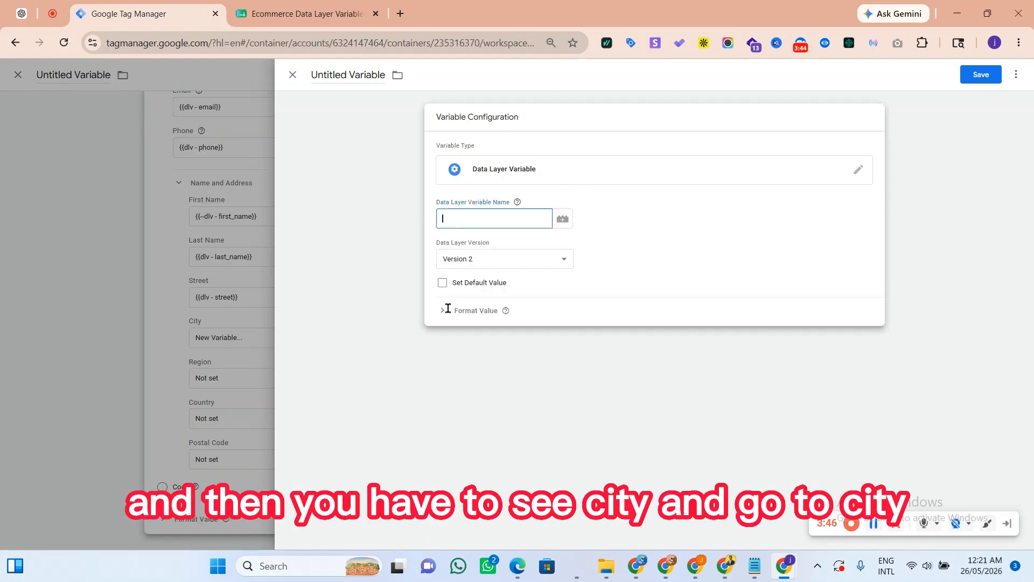
# Step: Set the city variable's data layer name to user_data.address.city, then rename it with the spreadsheet's name "dlv - city" and save it
pyautogui.rightClick(444, 218)
pyautogui.click(499, 348)
pyautogui.click(348, 75)
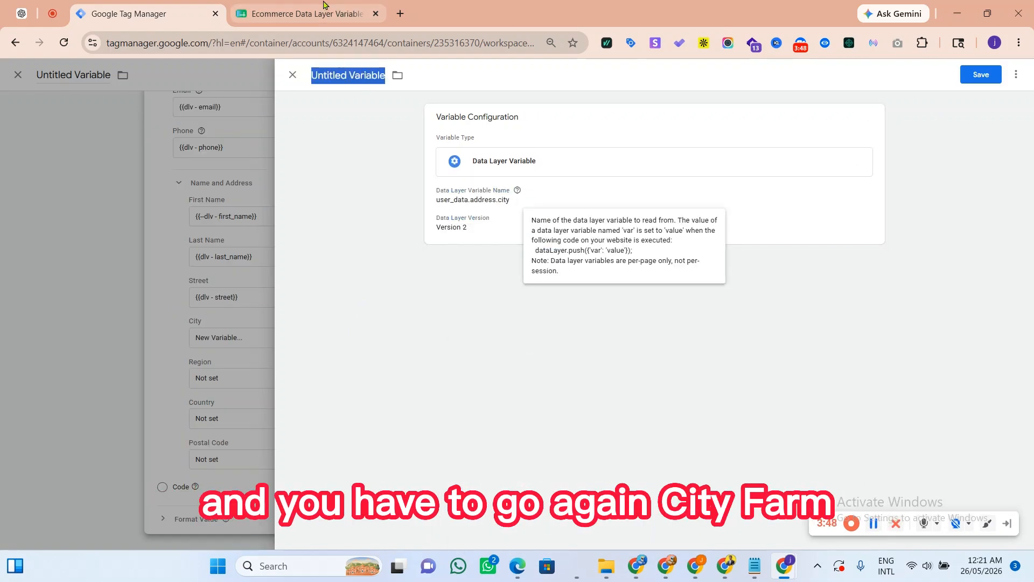
pyautogui.hotkey('ctrl', 'Tab')
pyautogui.click(68, 263)
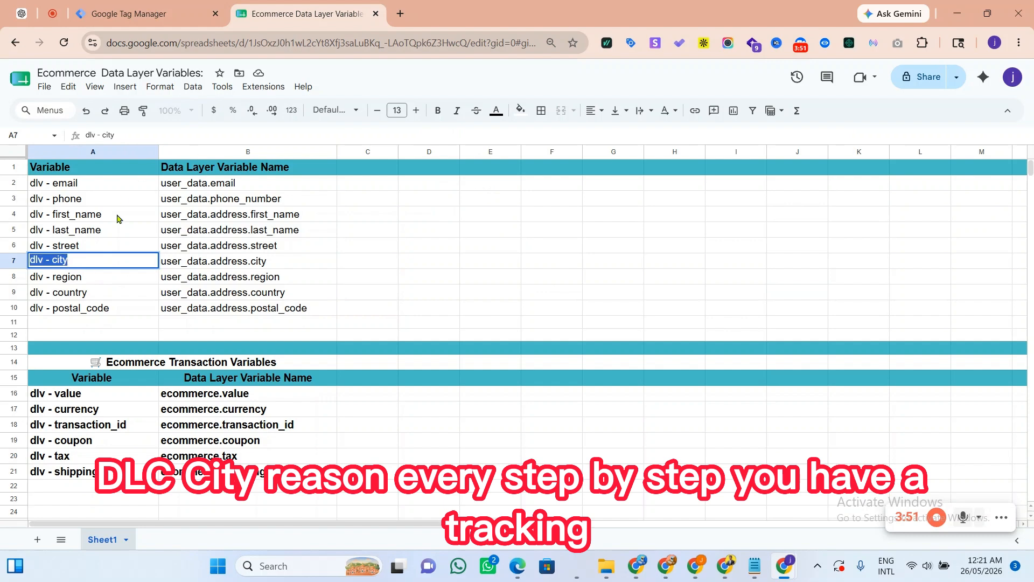
pyautogui.rightClick(117, 218)
pyautogui.click(131, 194)
pyautogui.click(146, 14)
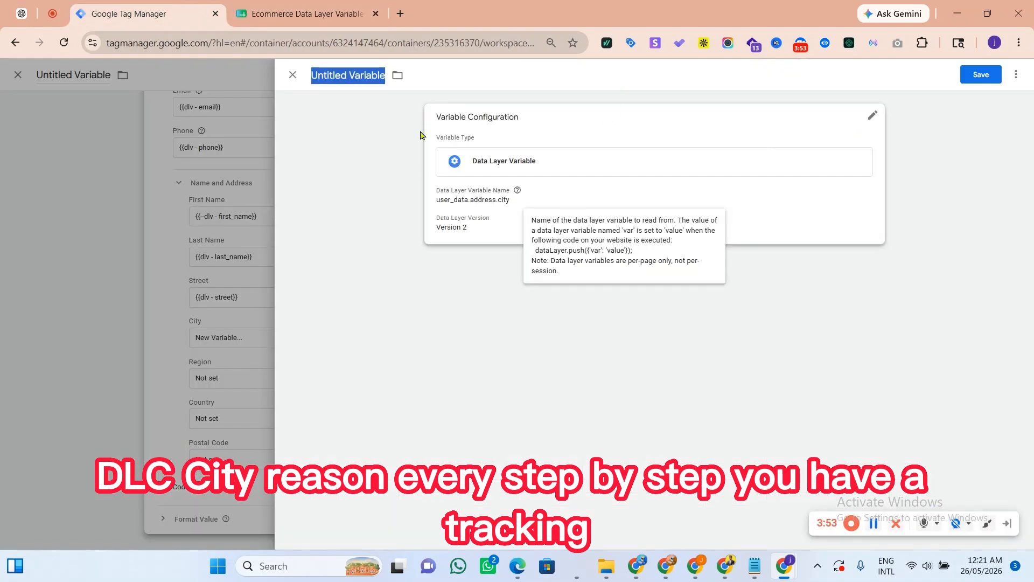
pyautogui.rightClick(346, 70)
pyautogui.click(395, 178)
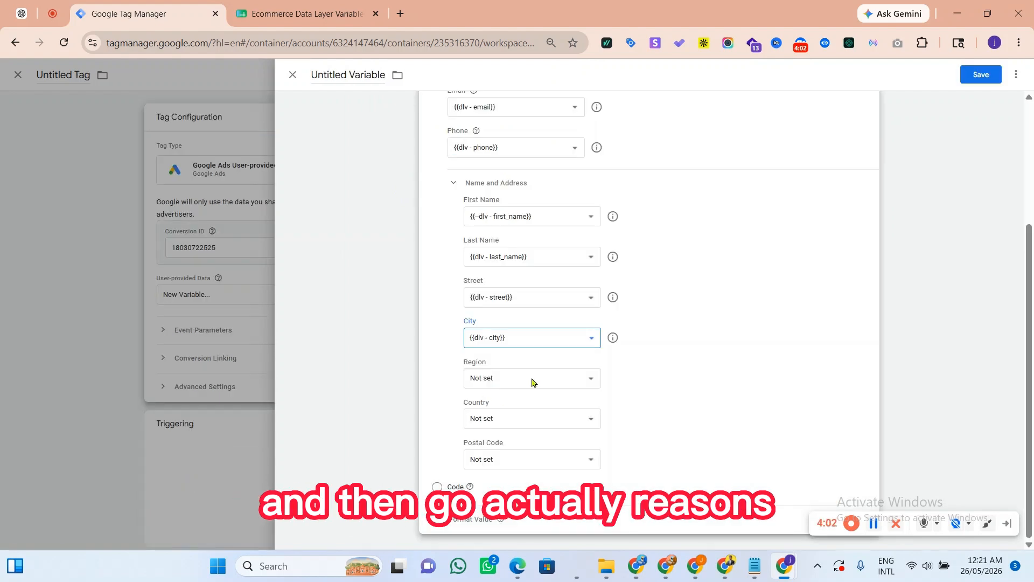
# Step: Create a new Data Layer Variable for the Region field and set its data layer name to user_data.address.region, copied from the spreadsheet
pyautogui.click(531, 379)
pyautogui.click(519, 360)
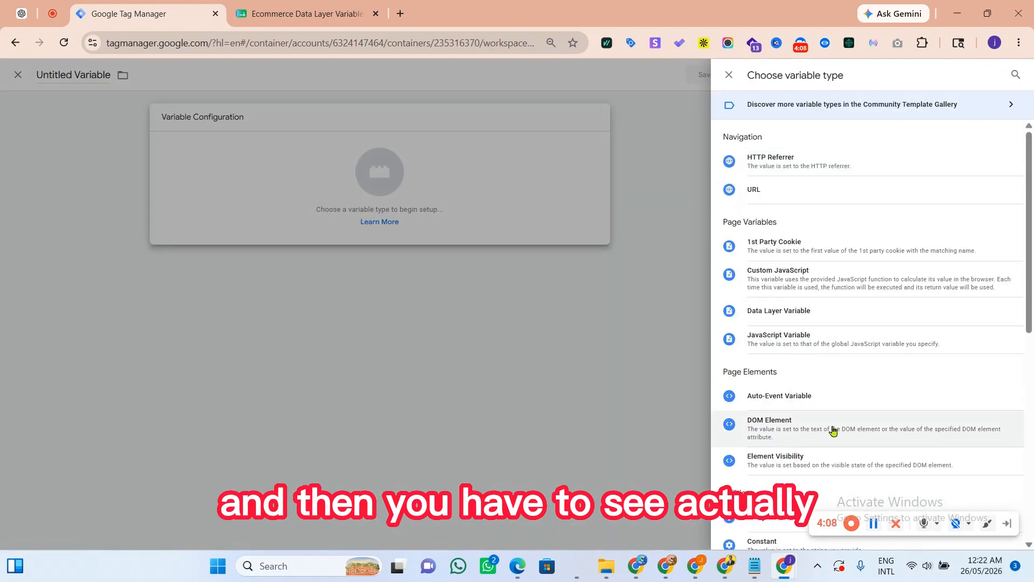
pyautogui.click(786, 312)
pyautogui.click(537, 218)
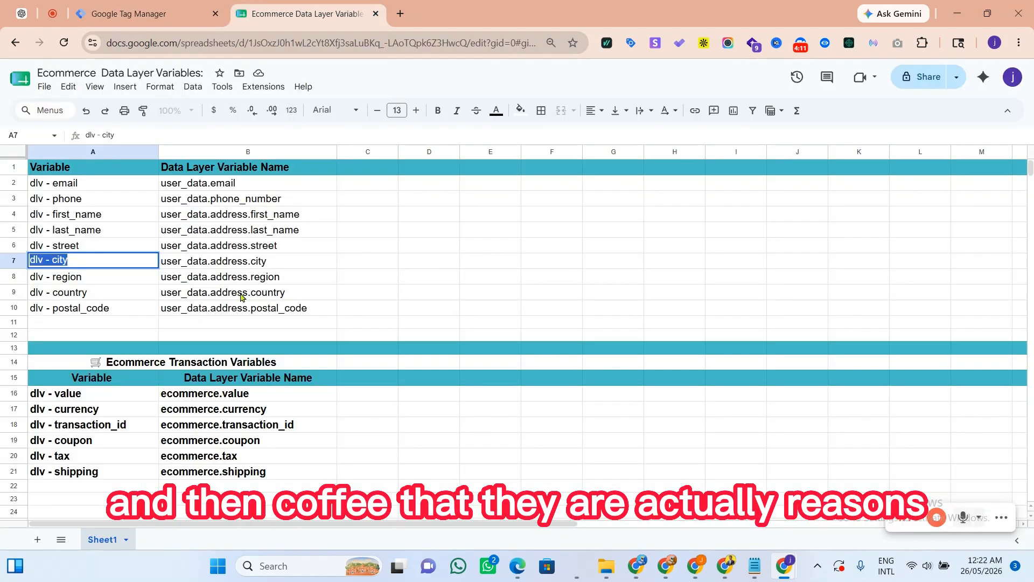
pyautogui.doubleClick(229, 281)
pyautogui.rightClick(229, 281)
pyautogui.click(281, 189)
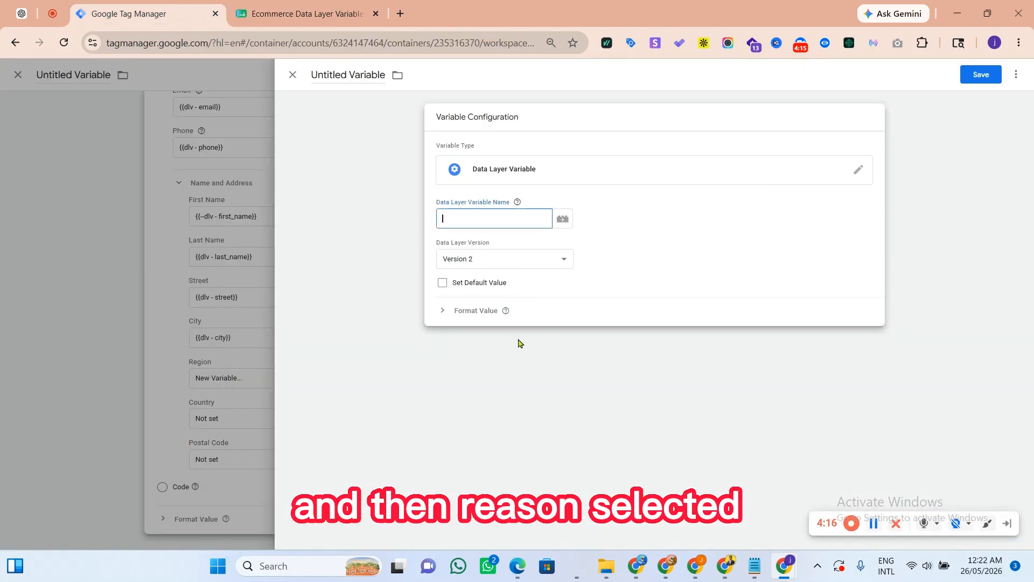
pyautogui.rightClick(484, 218)
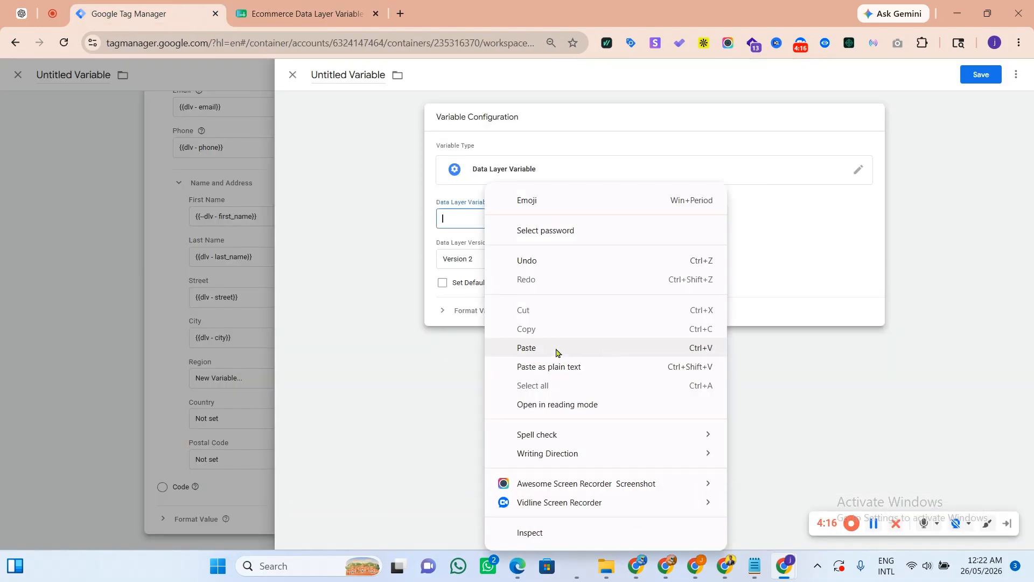
pyautogui.click(556, 352)
# Step: Rename the region variable with the spreadsheet's name "dlv - region" and save it
pyautogui.doubleClick(341, 71)
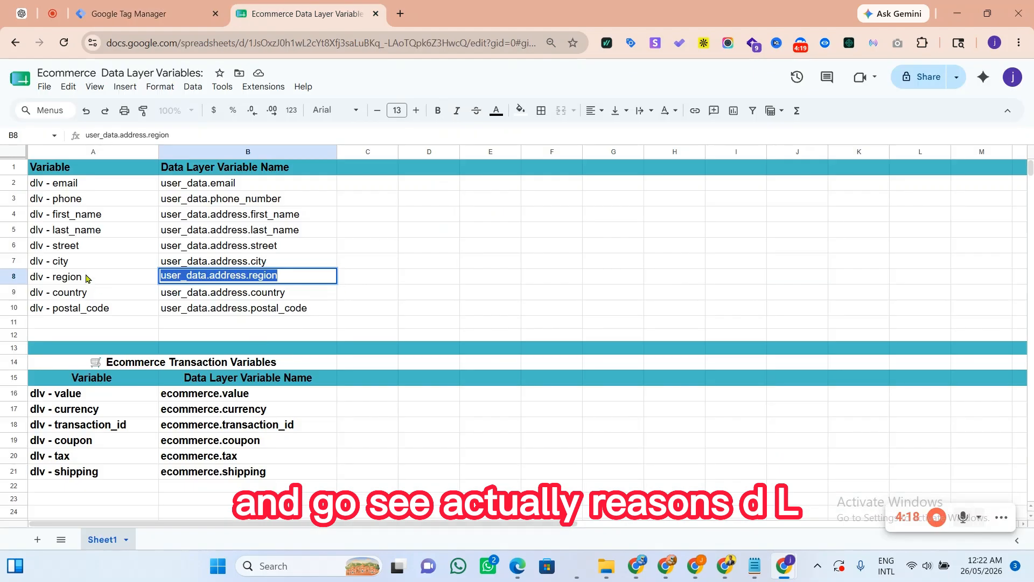
pyautogui.doubleClick(86, 276)
pyautogui.rightClick(86, 276)
pyautogui.click(155, 194)
pyautogui.click(163, 4)
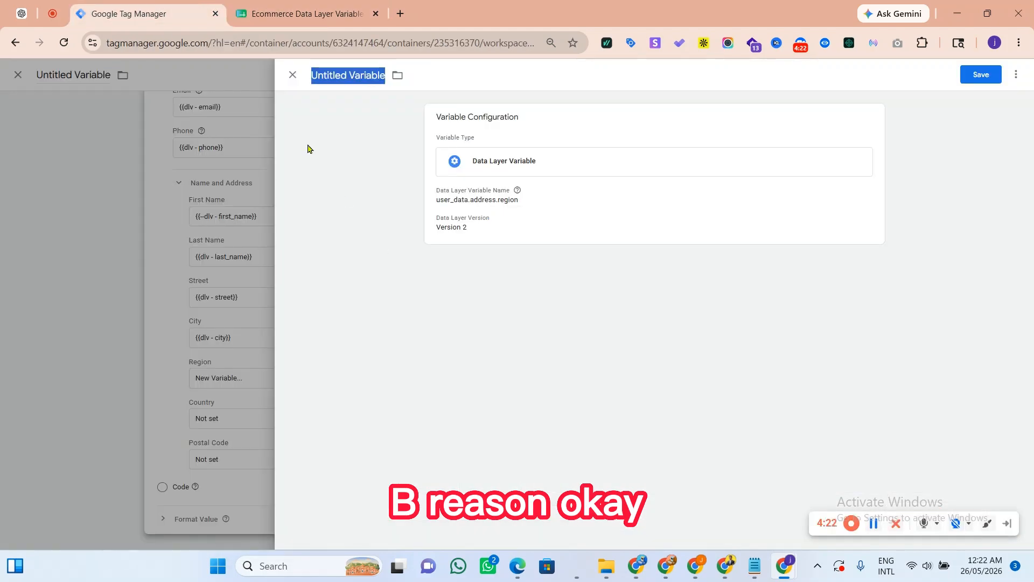
pyautogui.rightClick(336, 75)
pyautogui.click(440, 222)
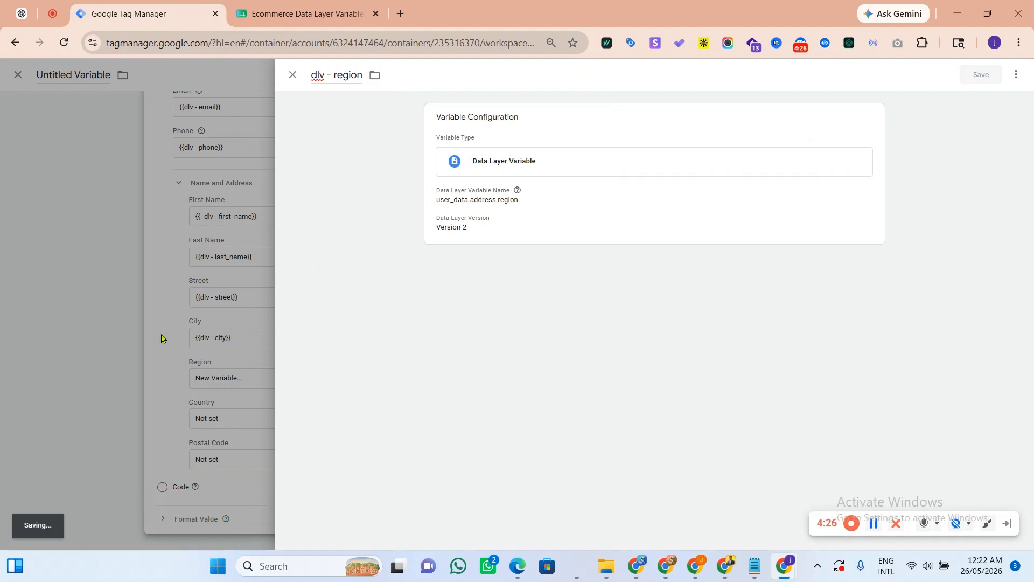
# Step: Create a new Data Layer Variable for the Country field and set its data layer name to user_data.address.country, copied from the spreadsheet
pyautogui.click(483, 418)
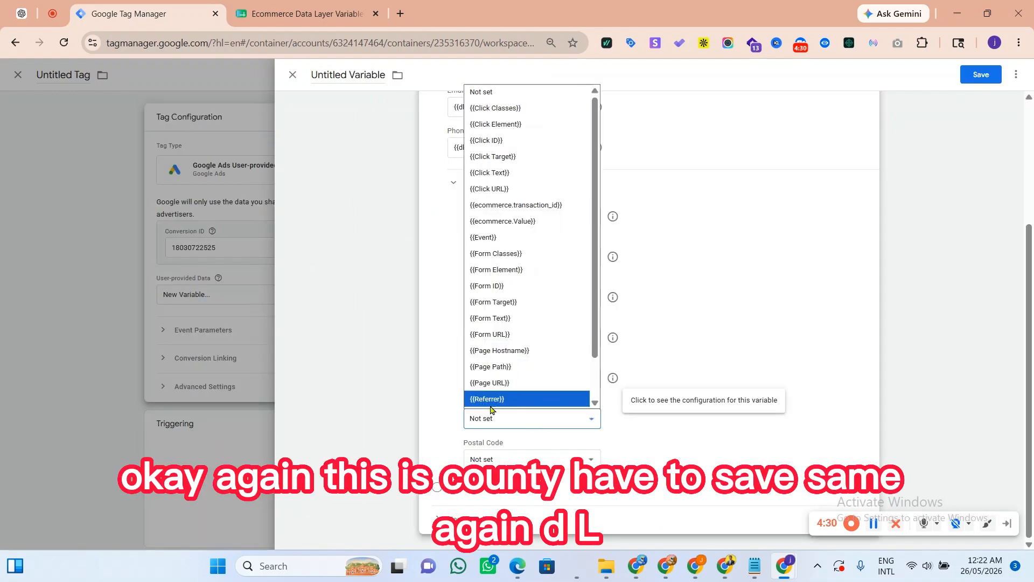
pyautogui.scroll(-2, 490, 398)
pyautogui.click(496, 397)
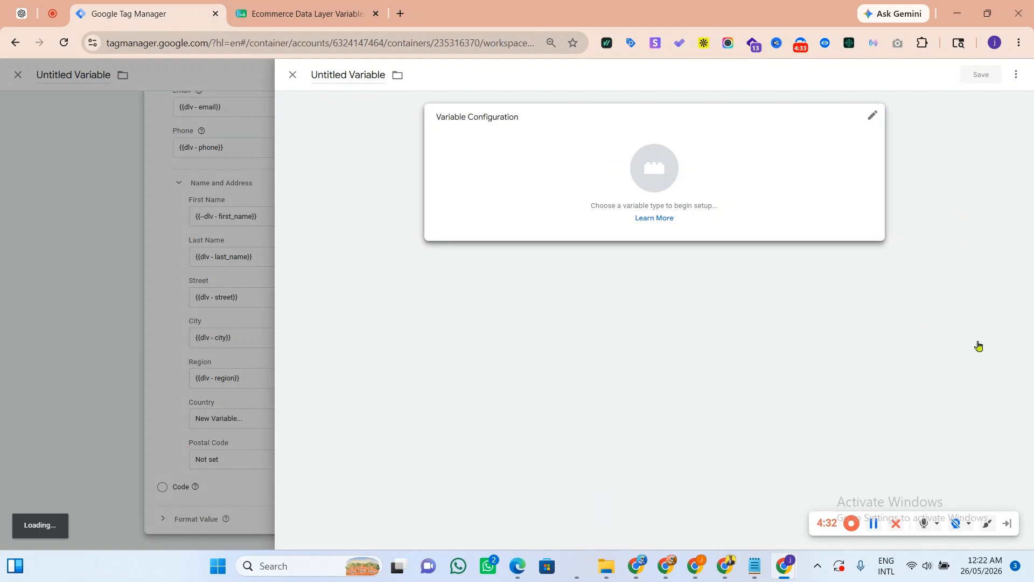
pyautogui.hotkey('ctrl', 'Tab')
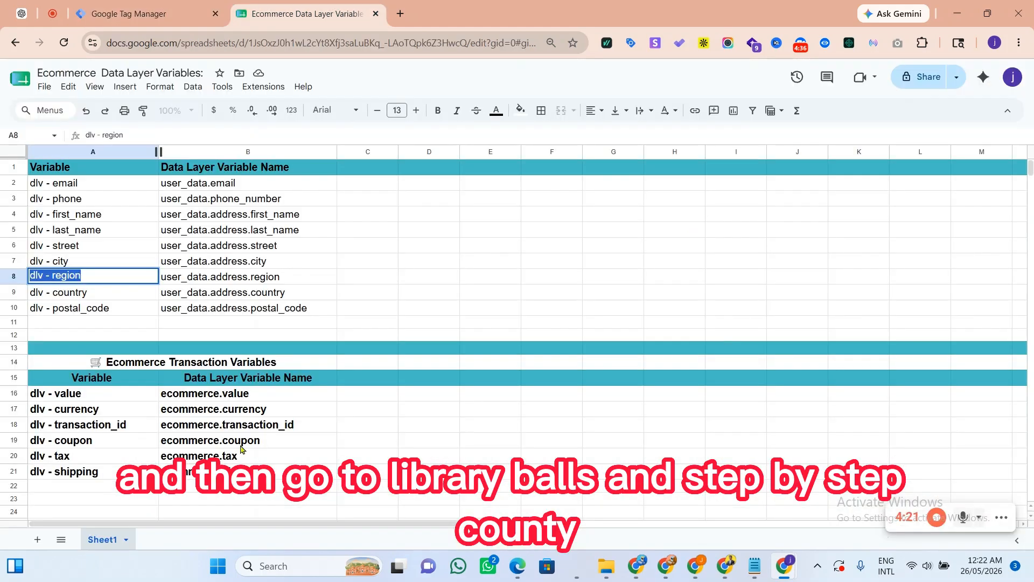
pyautogui.doubleClick(233, 298)
pyautogui.rightClick(233, 294)
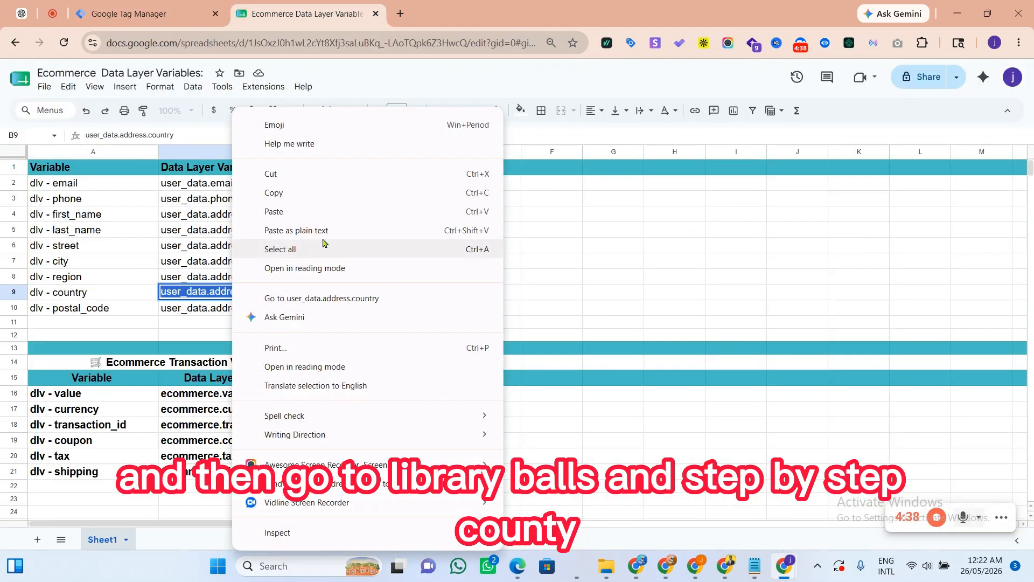
pyautogui.click(301, 189)
pyautogui.hotkey('ctrl', 'Tab')
pyautogui.rightClick(468, 218)
pyautogui.click(668, 372)
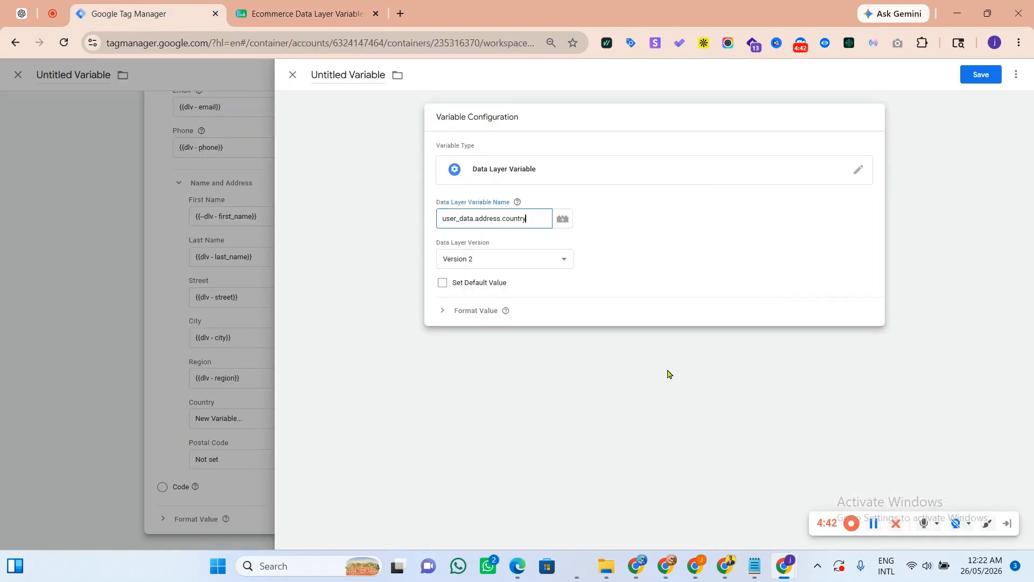
# Step: Rename the country variable with the spreadsheet's name "dlv - country" and save it
pyautogui.hotkey('ctrl', 'a')
pyautogui.click(290, 5)
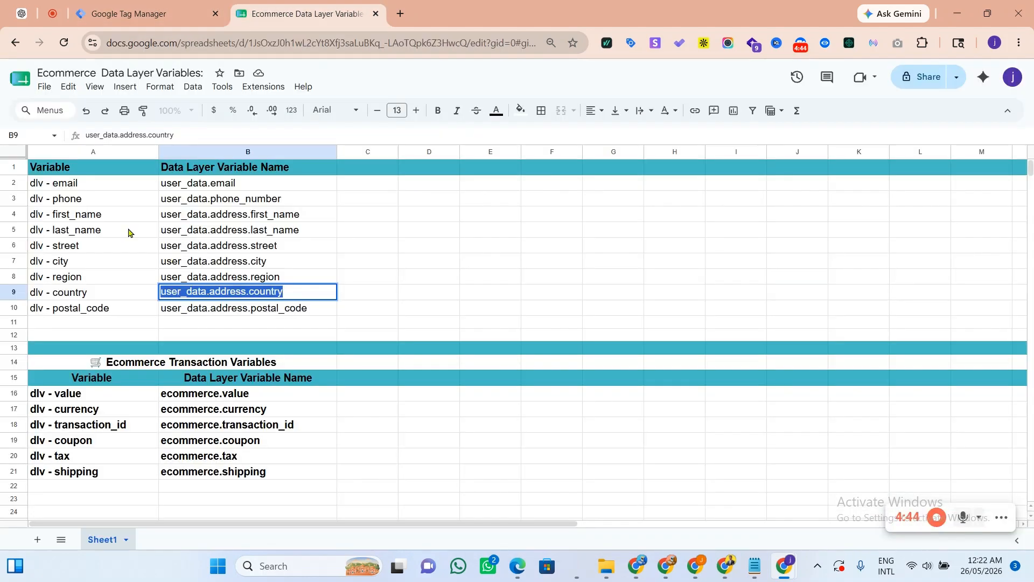
pyautogui.doubleClick(82, 295)
pyautogui.rightClick(82, 295)
pyautogui.click(132, 198)
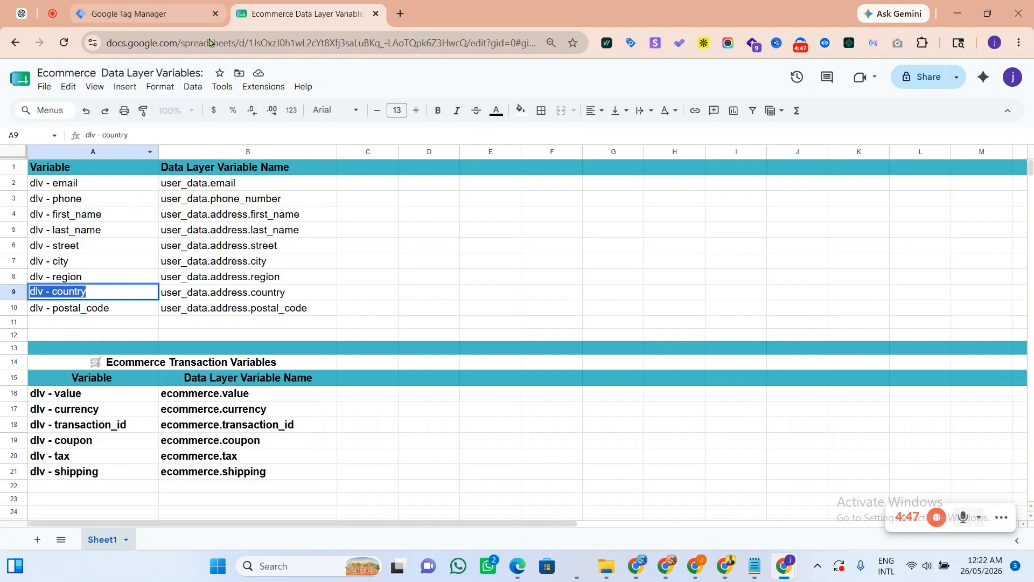
pyautogui.click(146, 14)
pyautogui.rightClick(341, 80)
pyautogui.click(372, 176)
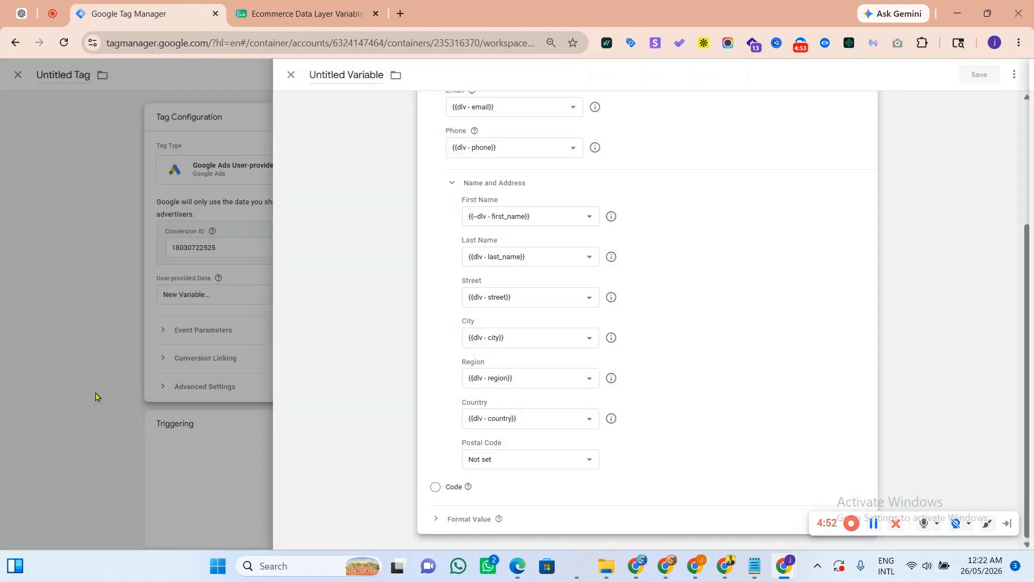
# Step: Create a new Data Layer Variable for the Postal Code field and set its data layer name to user_data.address.postal_code, copied from the spreadsheet
pyautogui.click(544, 418)
pyautogui.click(544, 419)
pyautogui.click(539, 459)
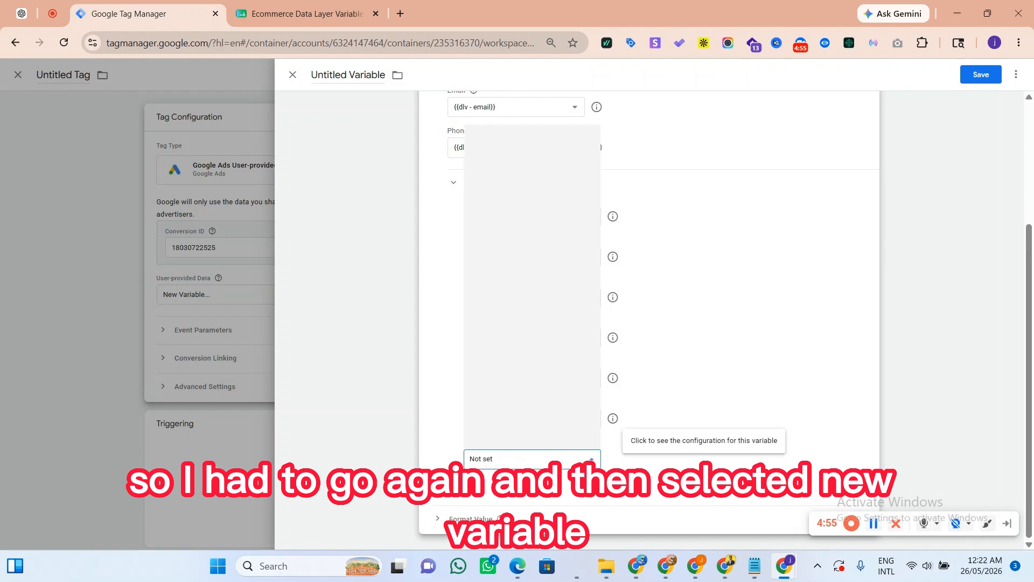
pyautogui.click(504, 439)
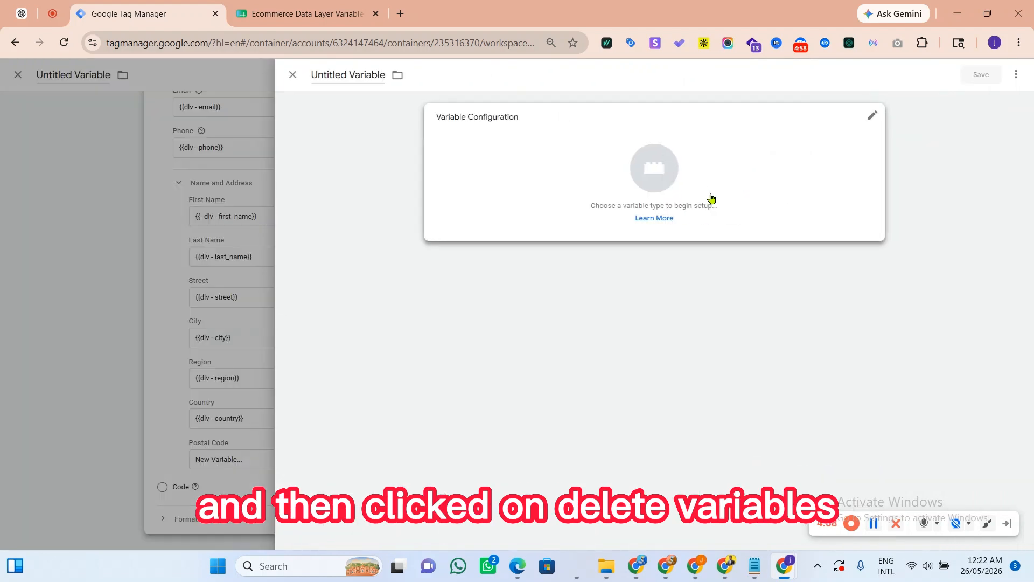
pyautogui.click(709, 199)
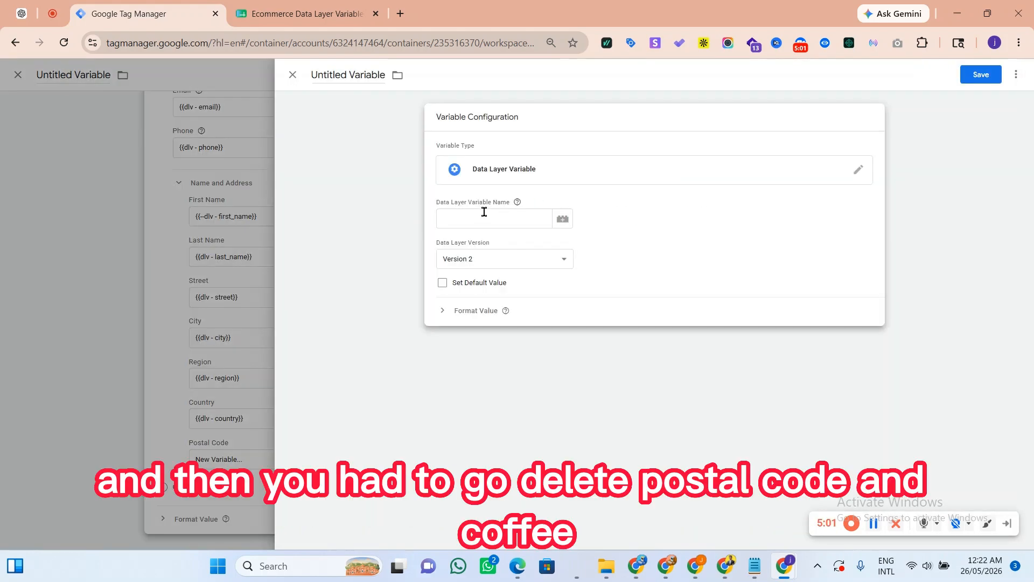
pyautogui.click(307, 14)
pyautogui.doubleClick(232, 308)
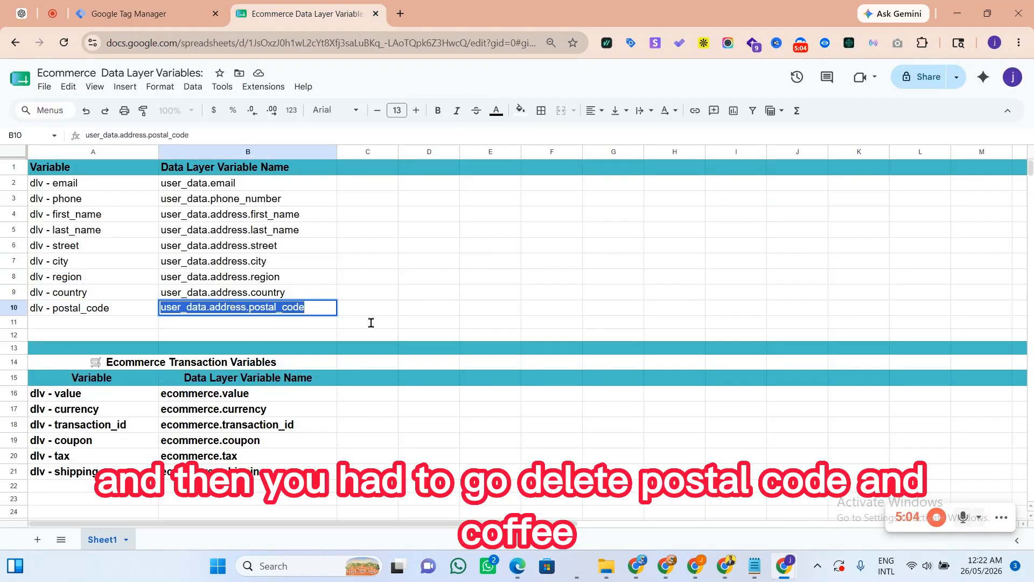
pyautogui.rightClick(233, 308)
pyautogui.click(272, 192)
pyautogui.click(146, 13)
pyautogui.rightClick(438, 220)
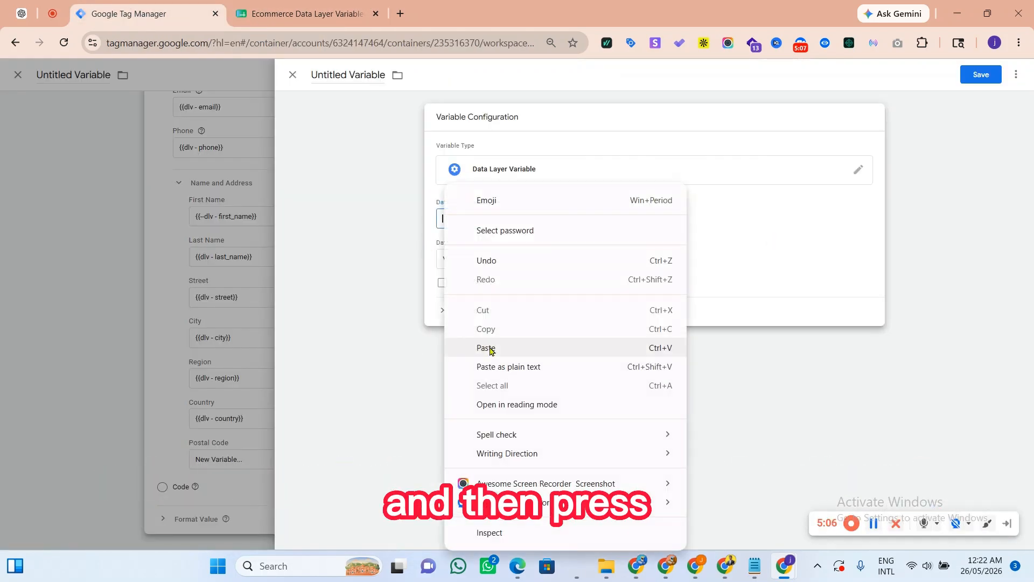
pyautogui.click(492, 346)
# Step: Rename the postal code variable with the spreadsheet's name "dlv - postal_code" and save it
pyautogui.click(341, 76)
pyautogui.click(334, 20)
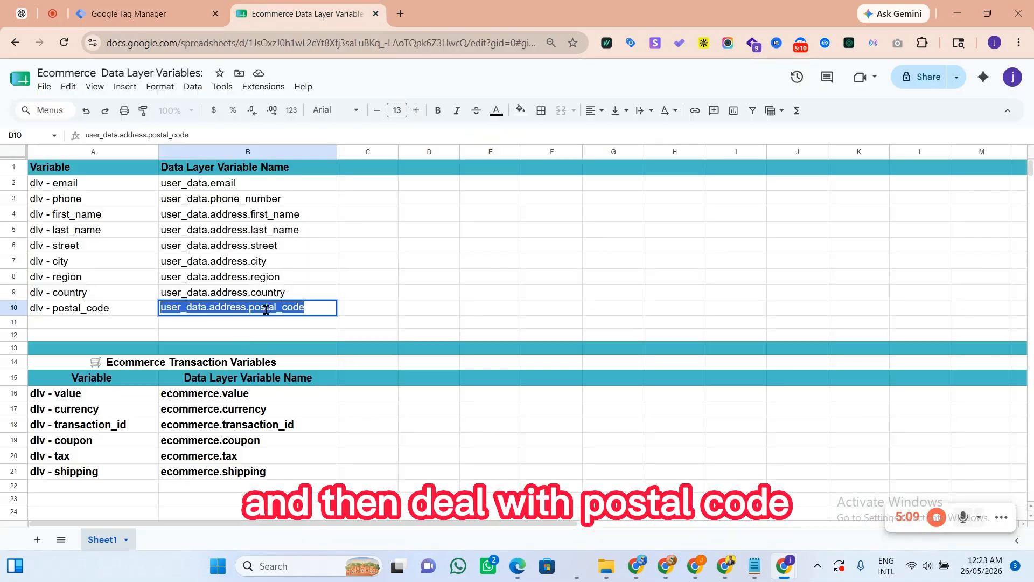
pyautogui.doubleClick(86, 308)
pyautogui.rightClick(86, 308)
pyautogui.click(162, 201)
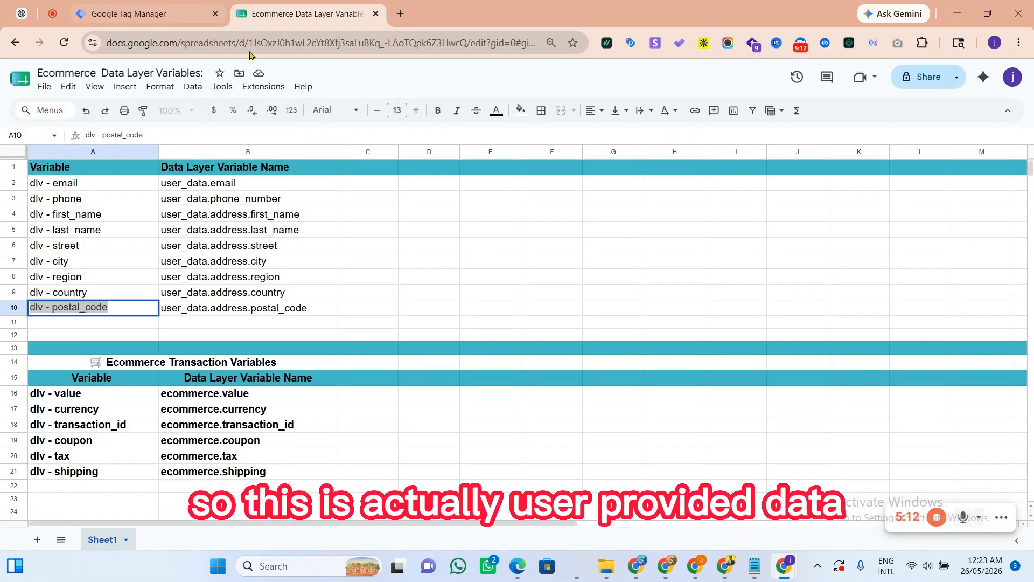
pyautogui.click(145, 13)
pyautogui.rightClick(347, 76)
pyautogui.click(414, 179)
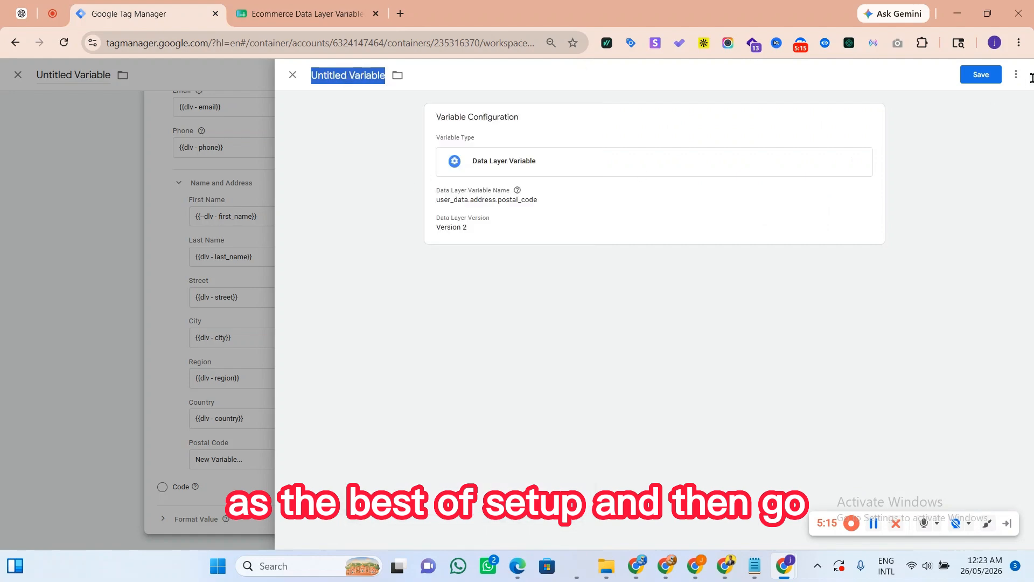
pyautogui.click(981, 75)
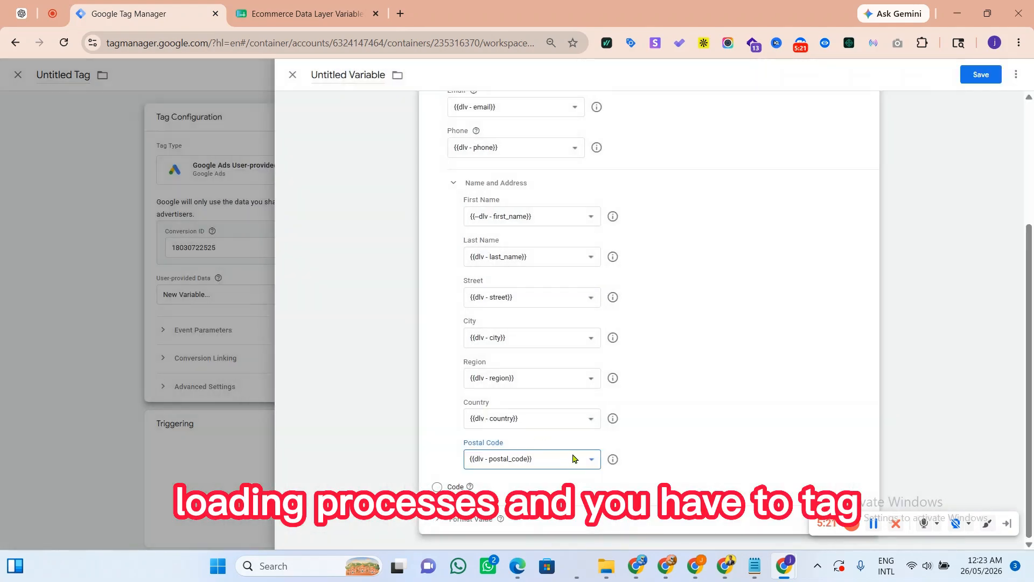
# Step: Save the user-provided data variable under the name "User-Provided Data" and add Purchase Tag as the tag's firing trigger
pyautogui.click(317, 75)
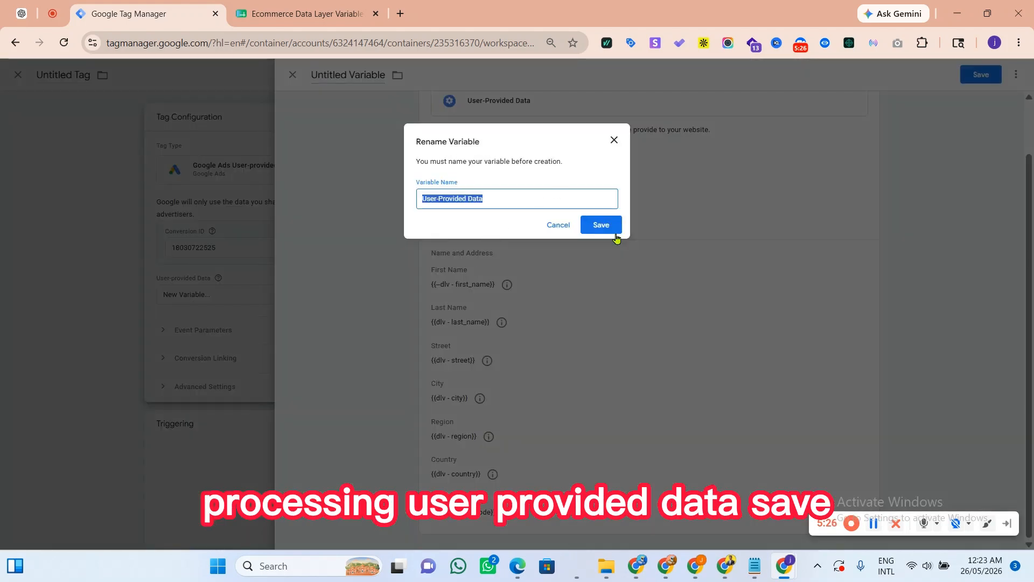
pyautogui.click(616, 236)
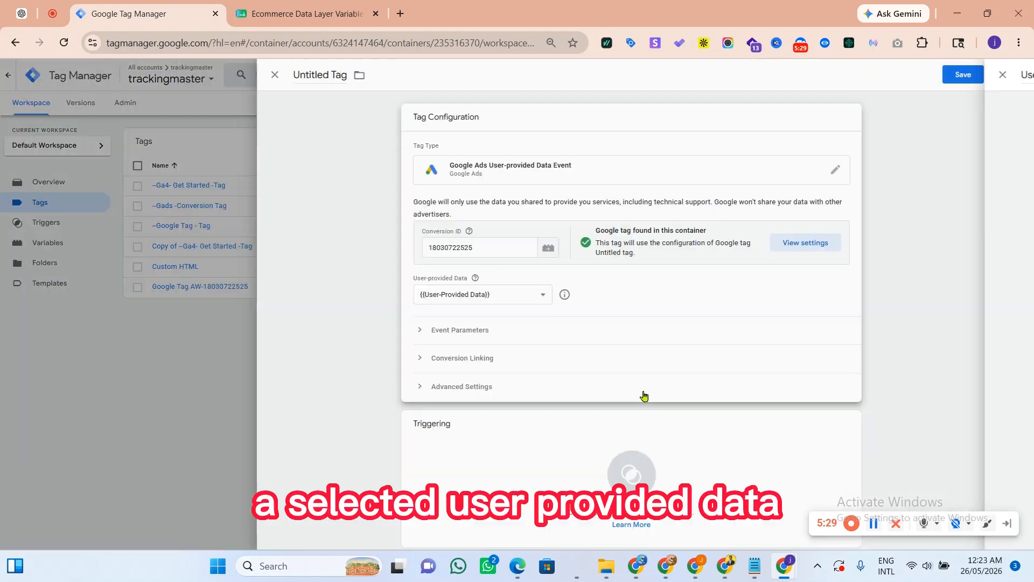
pyautogui.click(651, 474)
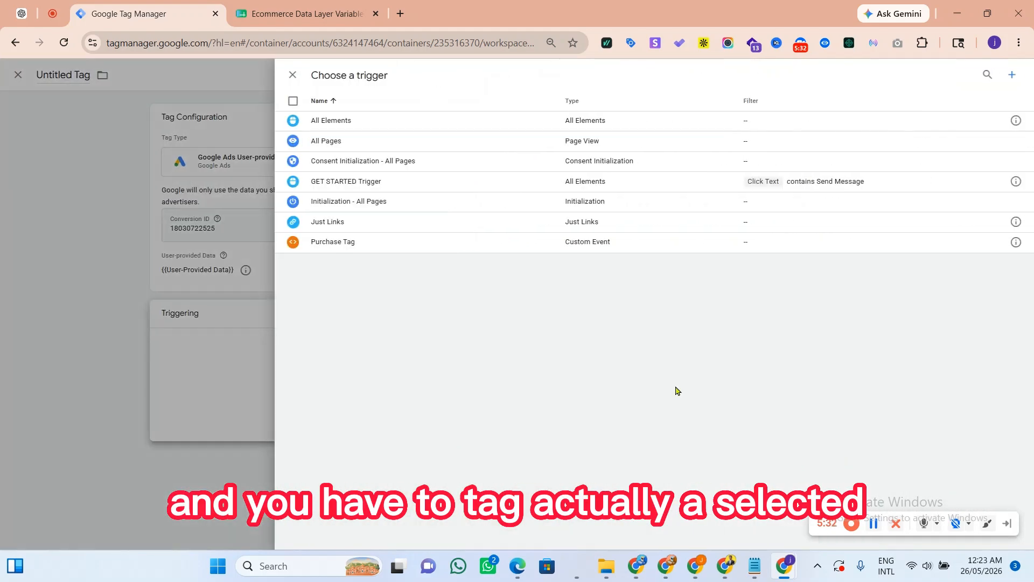
pyautogui.click(357, 246)
# Step: Rename the tag as "--Gads-User Provided Data Tag" and save it
pyautogui.click(341, 71)
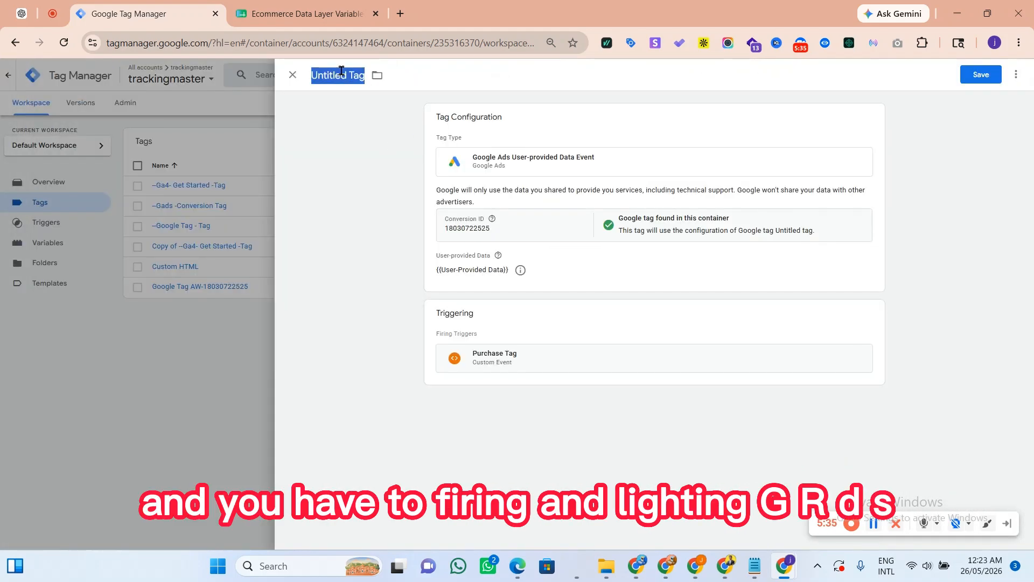
pyautogui.write('--Gads-')
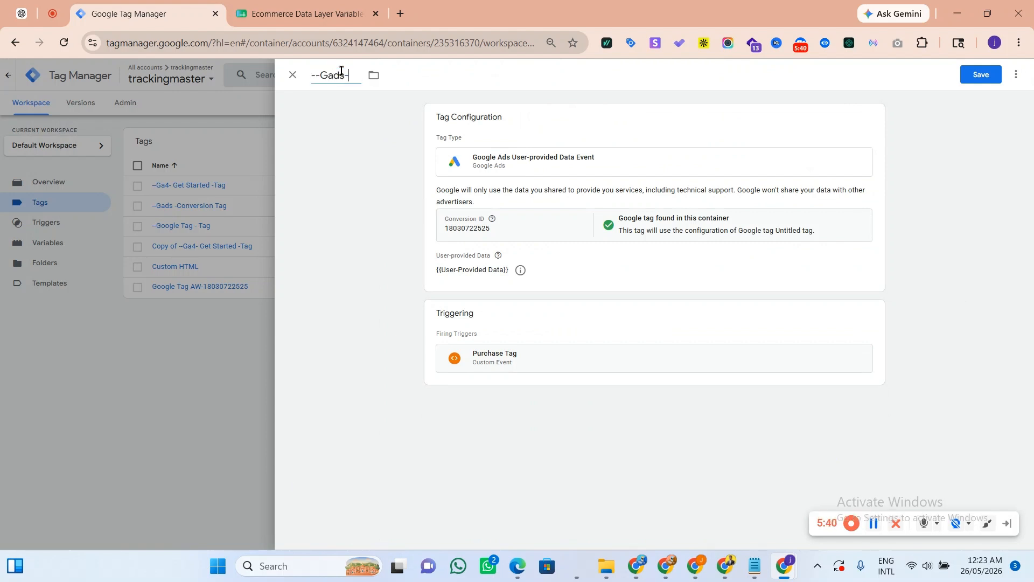
pyautogui.write('User')
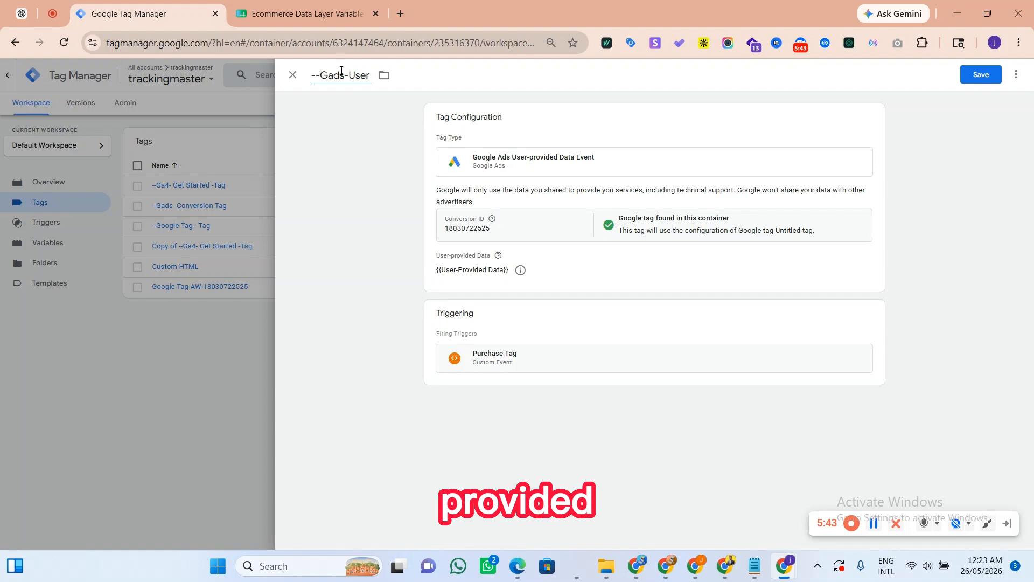
pyautogui.write(' Provi')
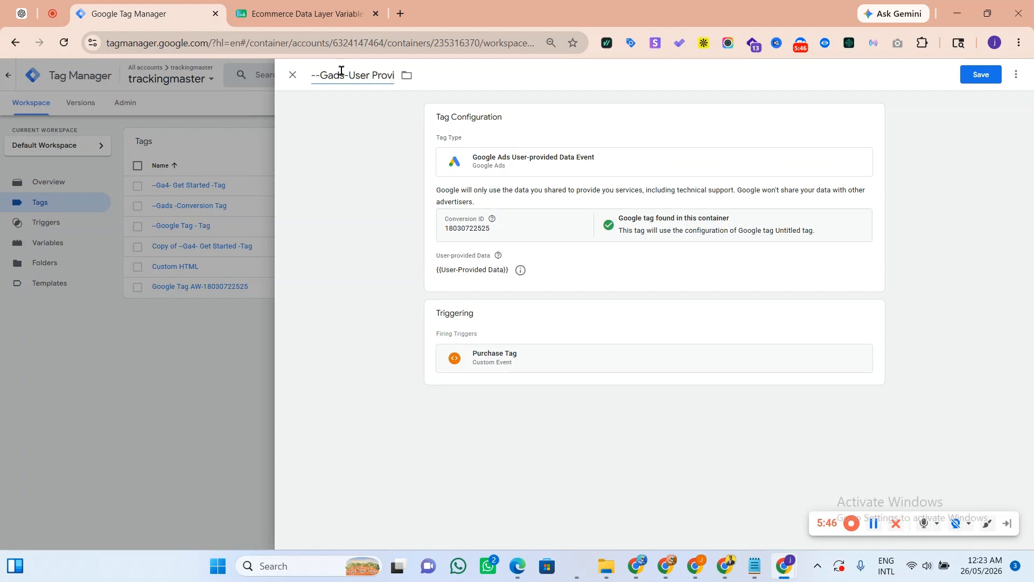
pyautogui.write('ded Data')
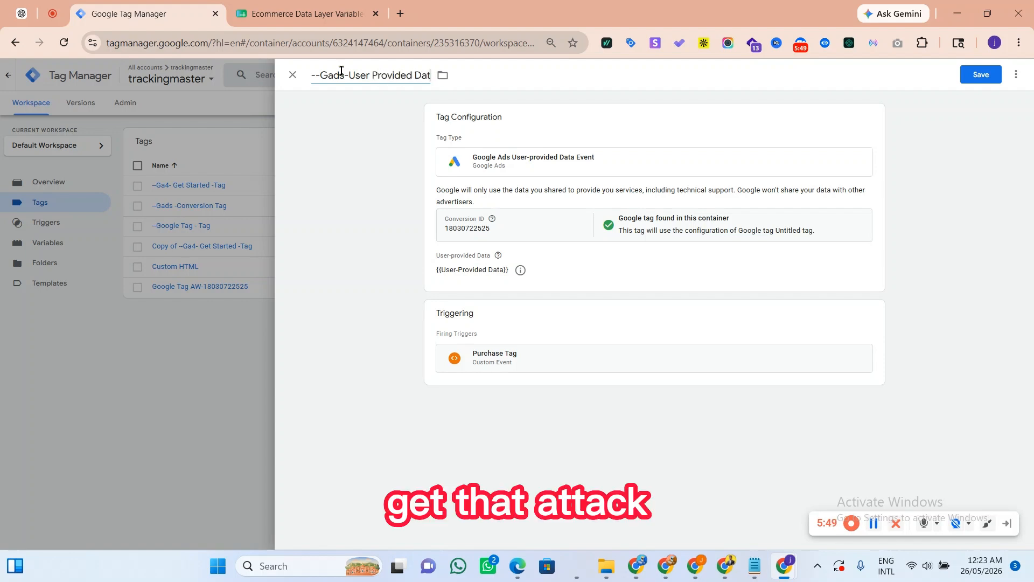
pyautogui.write(' Tag')
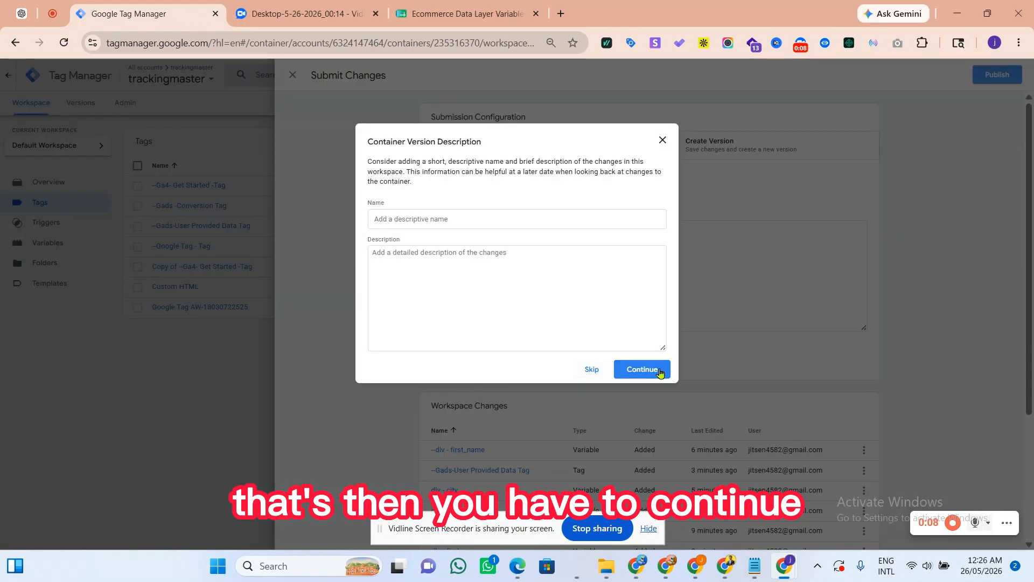
# Step: Publish the container changes without a version name or description, then close the version summary and return to the workspace
pyautogui.click(646, 370)
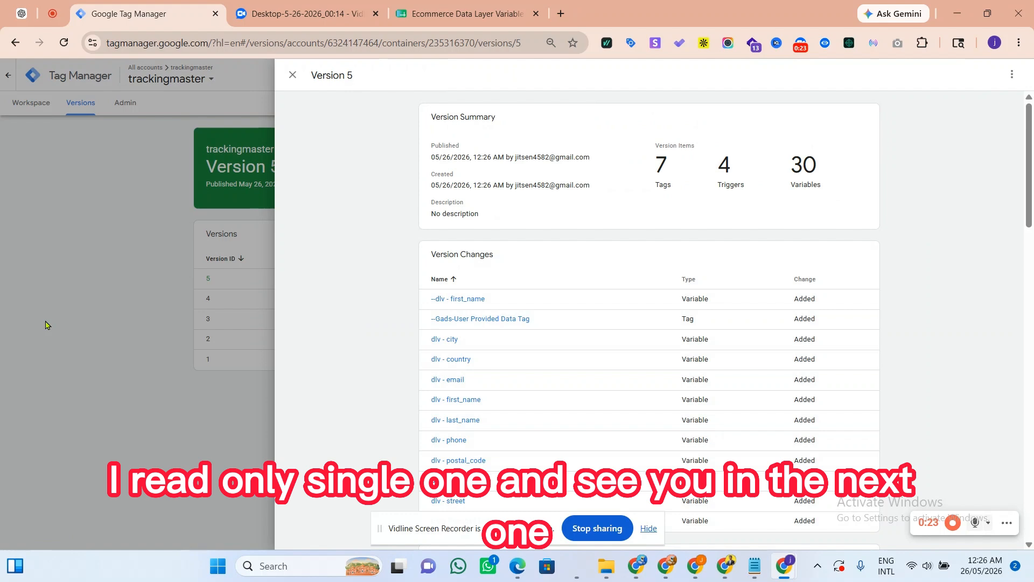
pyautogui.click(165, 287)
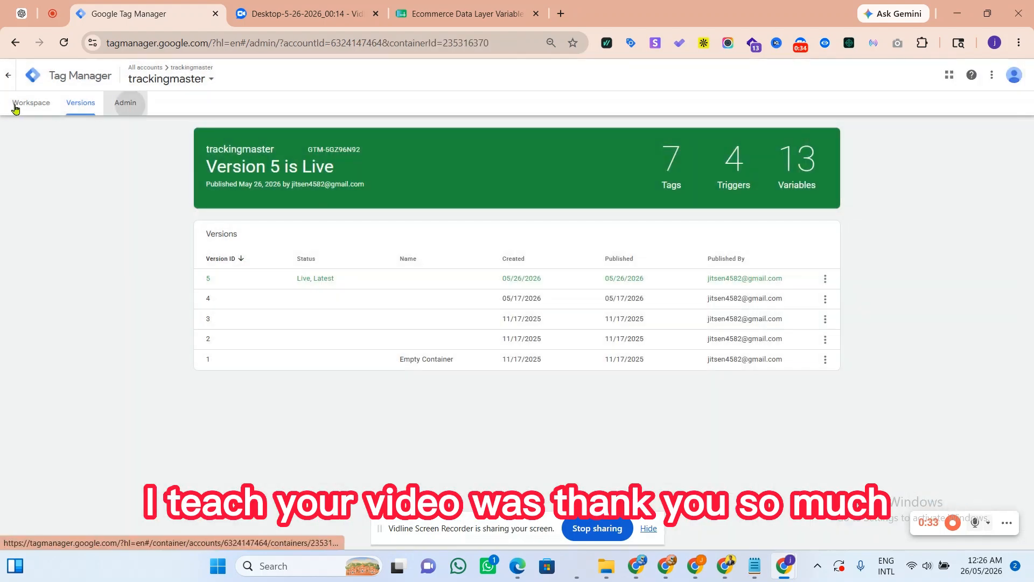
pyautogui.click(16, 107)
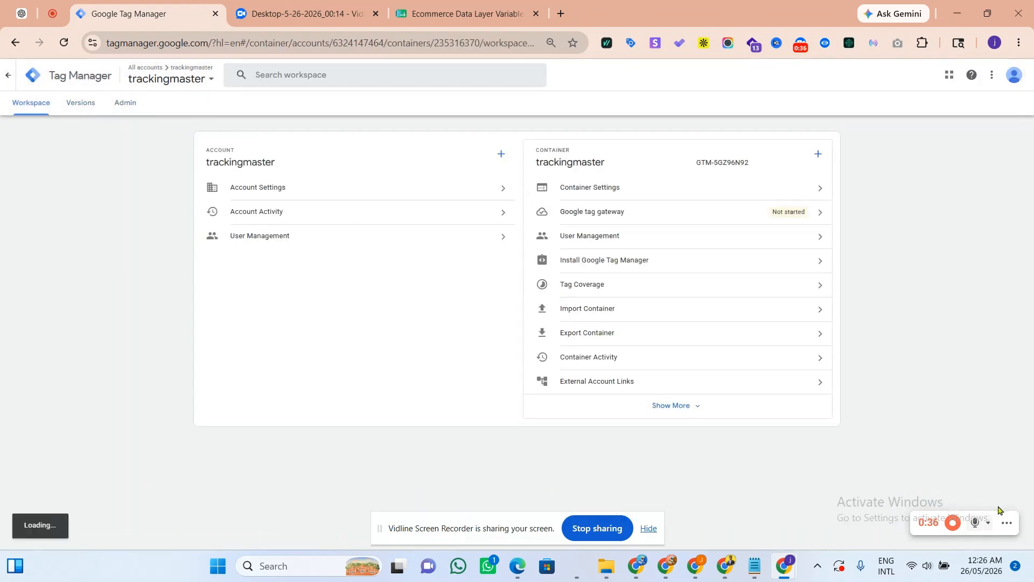